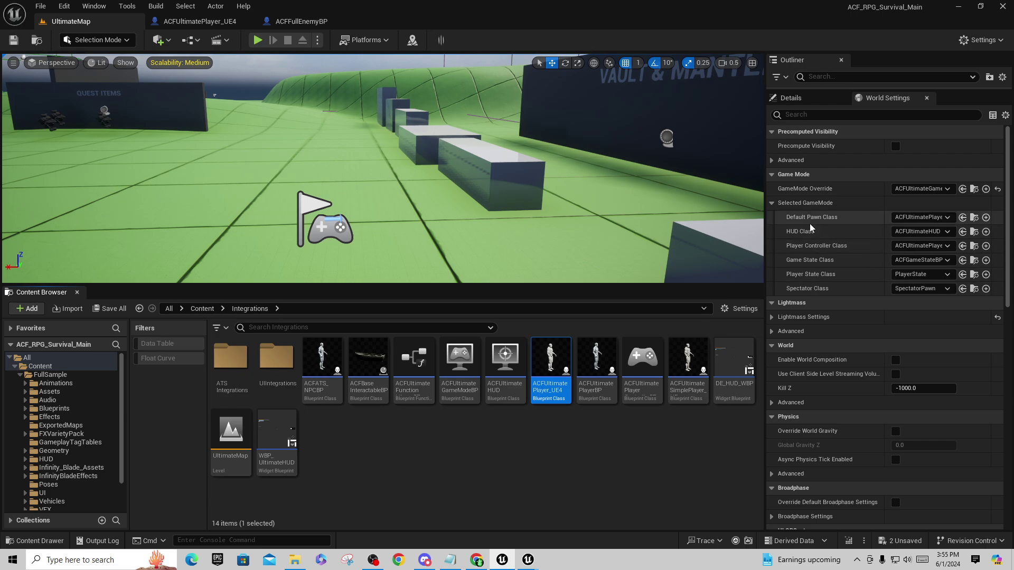
- Browse from the Default Pawn Class to the Integrations folder and open ACFUltimatePlayer_UE4
{"action": "left_click", "coordinate": [974, 218]}
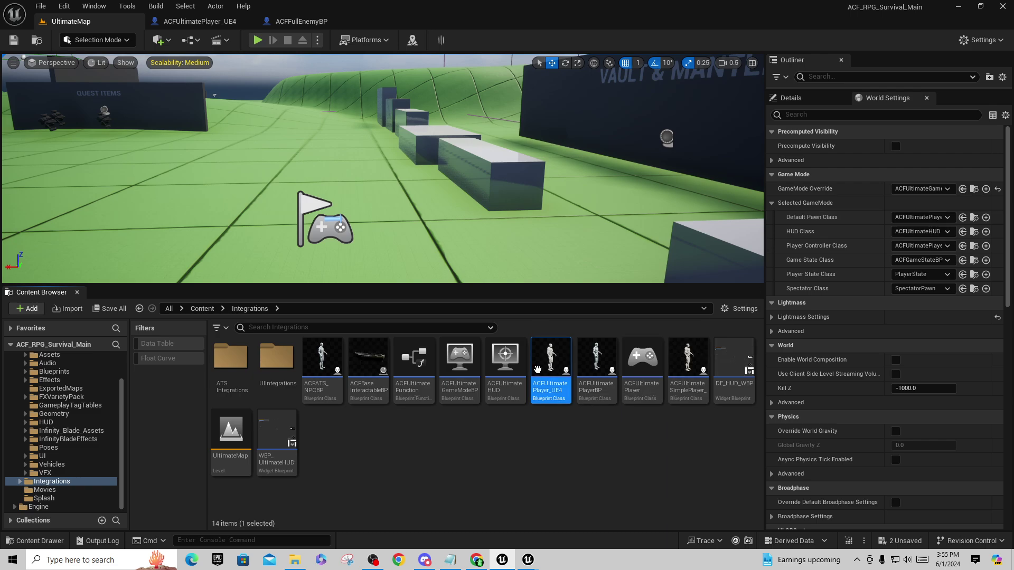
{"action": "left_click", "coordinate": [200, 21]}
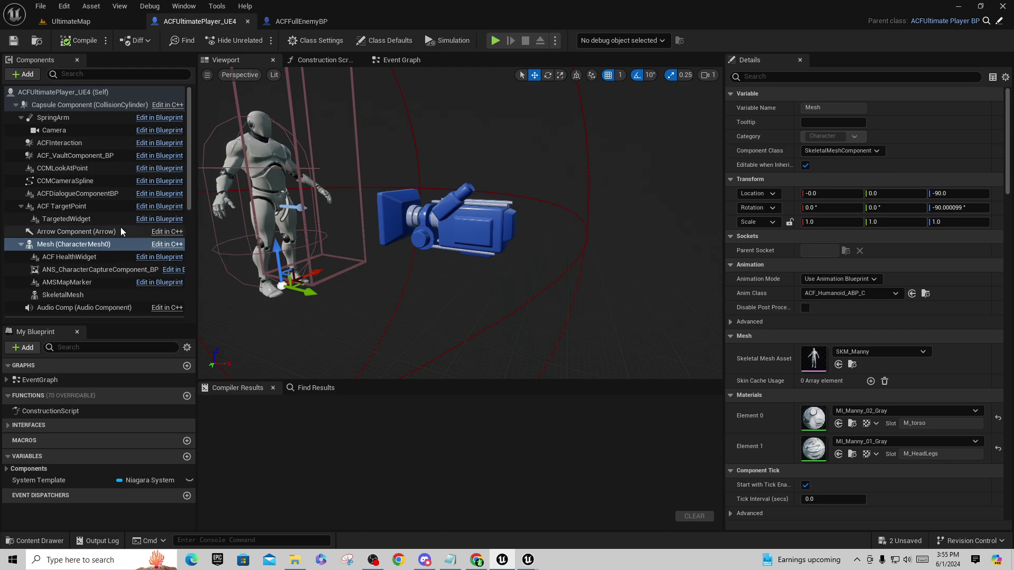
- Inspect the SkeletalMesh and Mesh components and the runtime-retargeting Event Graph, then return to UltimateMap
{"action": "left_click", "coordinate": [61, 295]}
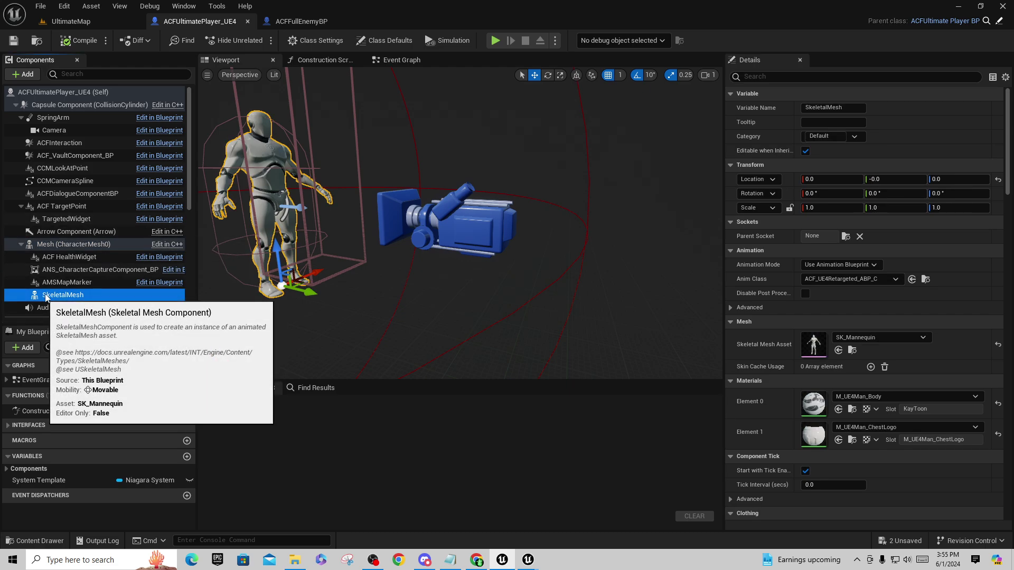
{"action": "left_click", "coordinate": [72, 245]}
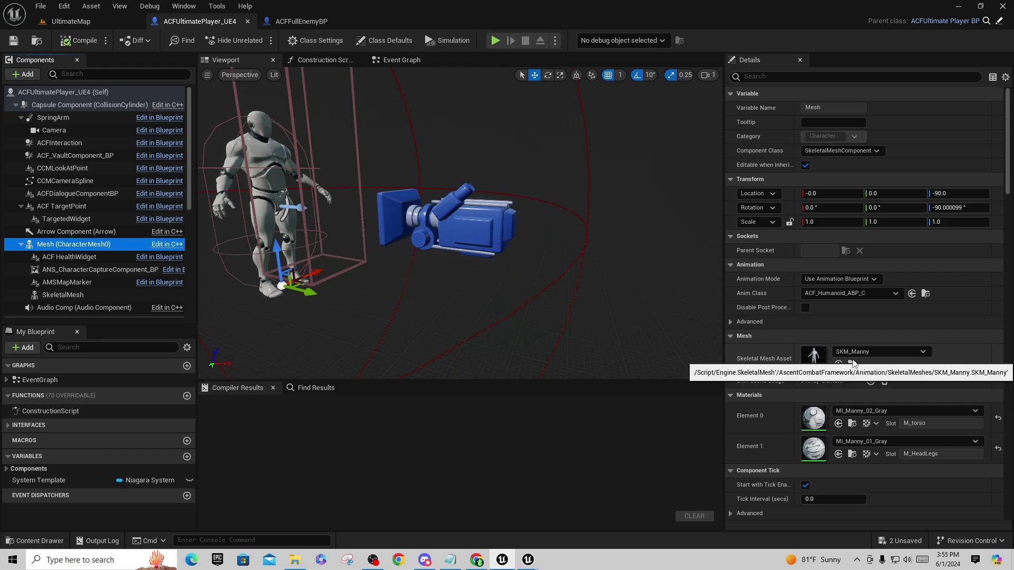
{"action": "left_click", "coordinate": [56, 294]}
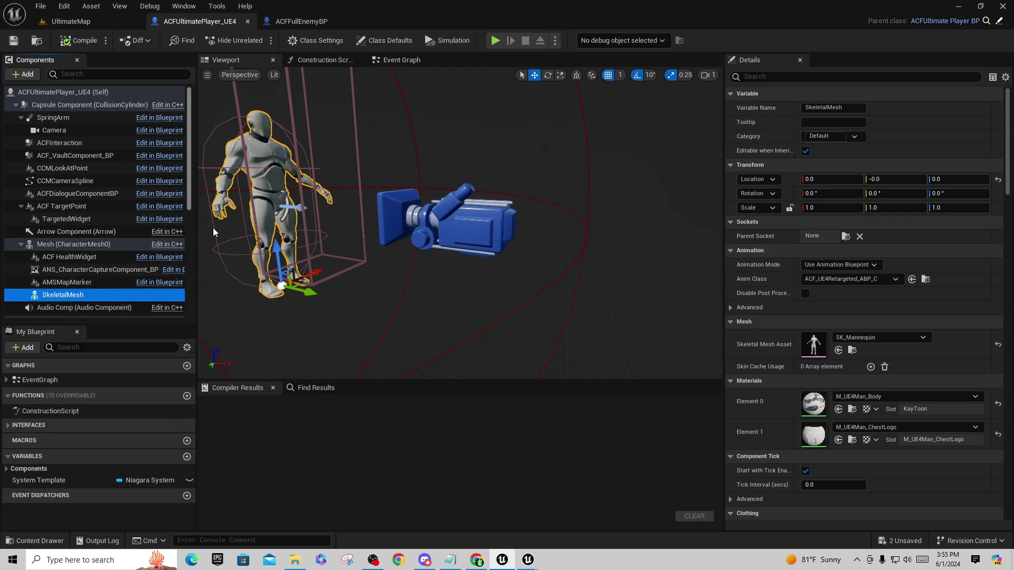
{"action": "left_click", "coordinate": [401, 62]}
{"action": "scroll", "coordinate": [454, 253], "scroll_direction": "up", "scroll_amount": 2}
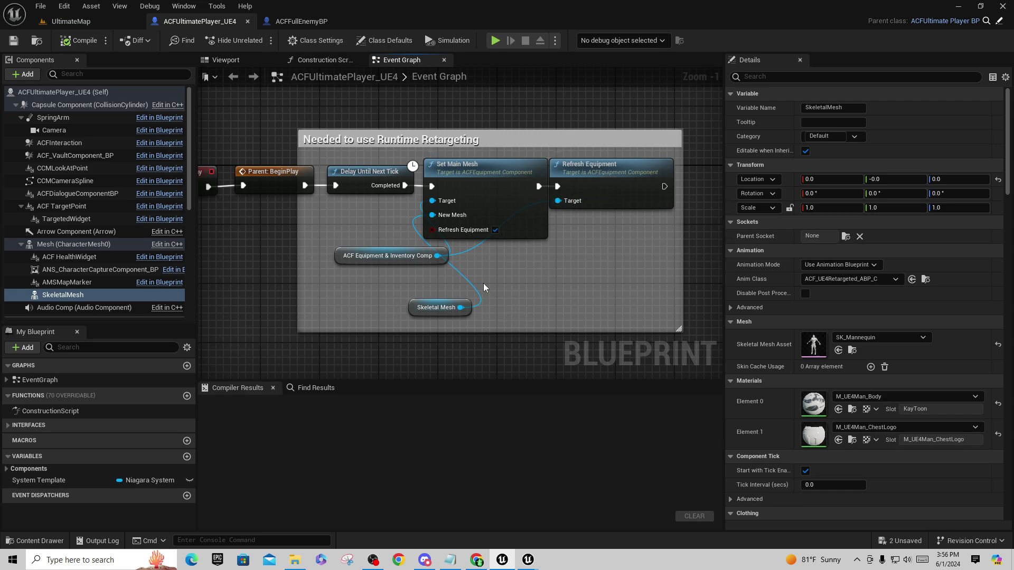
{"action": "left_click", "coordinate": [93, 27]}
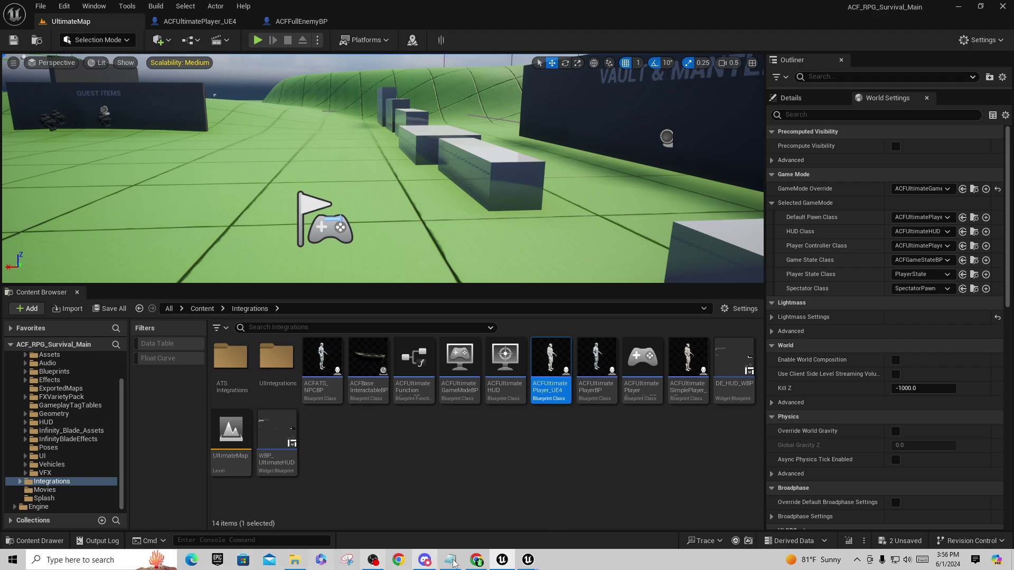
- Open the Epic Games Launcher Library, maximized, and filter the Vault to Characters
{"action": "left_click", "coordinate": [218, 562]}
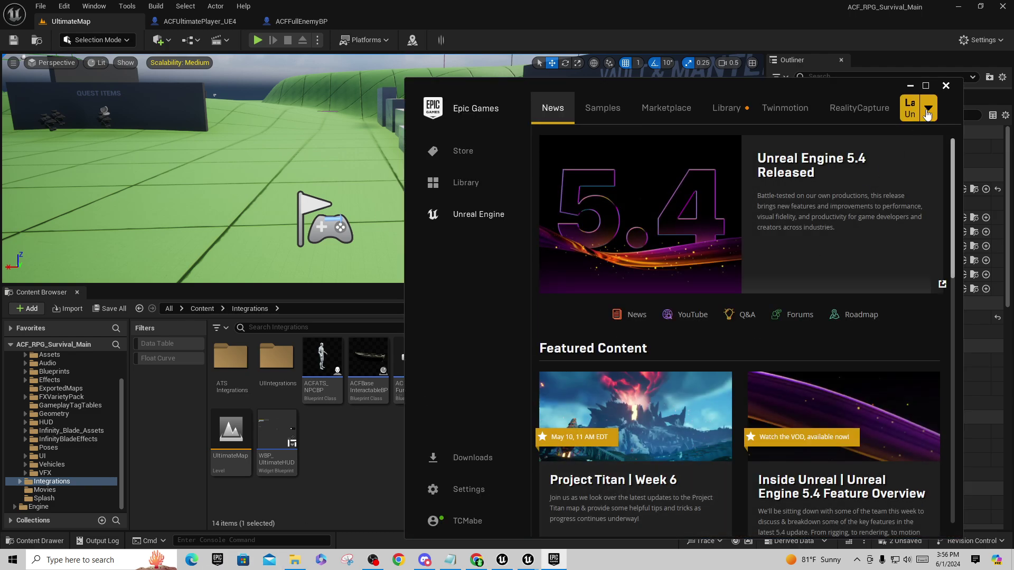
{"action": "left_click", "coordinate": [727, 108]}
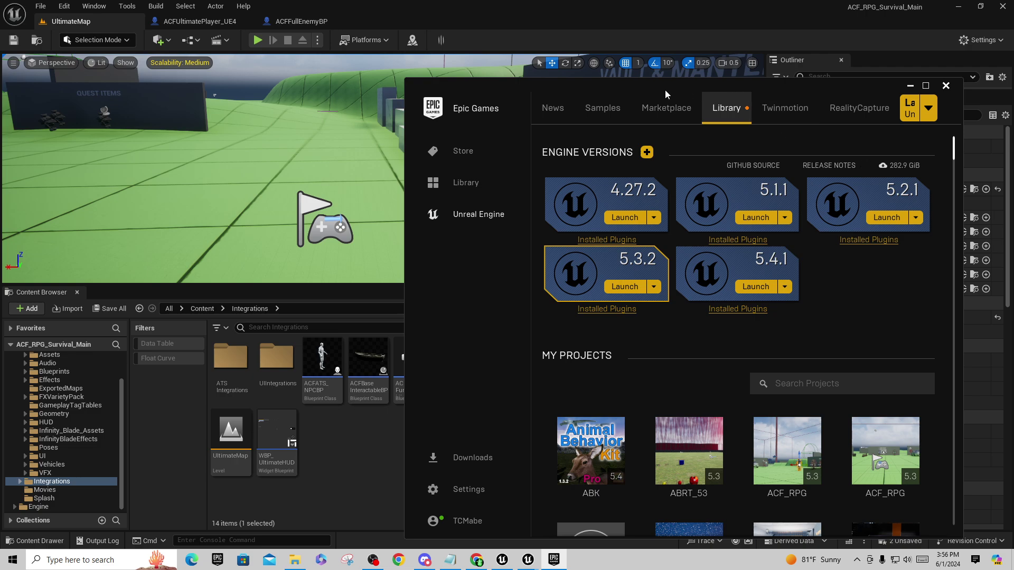
{"action": "left_click_drag", "start_coordinate": [758, 97], "coordinate": [586, 84]}
{"action": "left_click", "coordinate": [757, 73]}
{"action": "scroll", "coordinate": [837, 296], "scroll_direction": "down", "scroll_amount": 7}
{"action": "scroll", "coordinate": [848, 314], "scroll_direction": "down", "scroll_amount": 5}
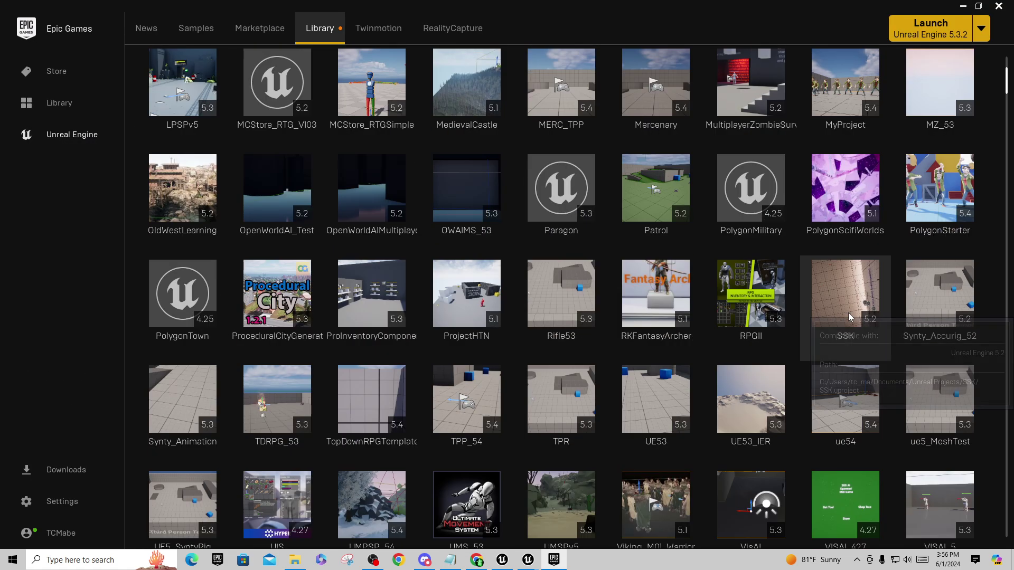
{"action": "mouse_move", "coordinate": [1007, 75]}
{"action": "left_mouse_down"}
{"action": "mouse_move", "coordinate": [1006, 142]}
{"action": "mouse_move", "coordinate": [1007, 84]}
{"action": "left_mouse_up"}
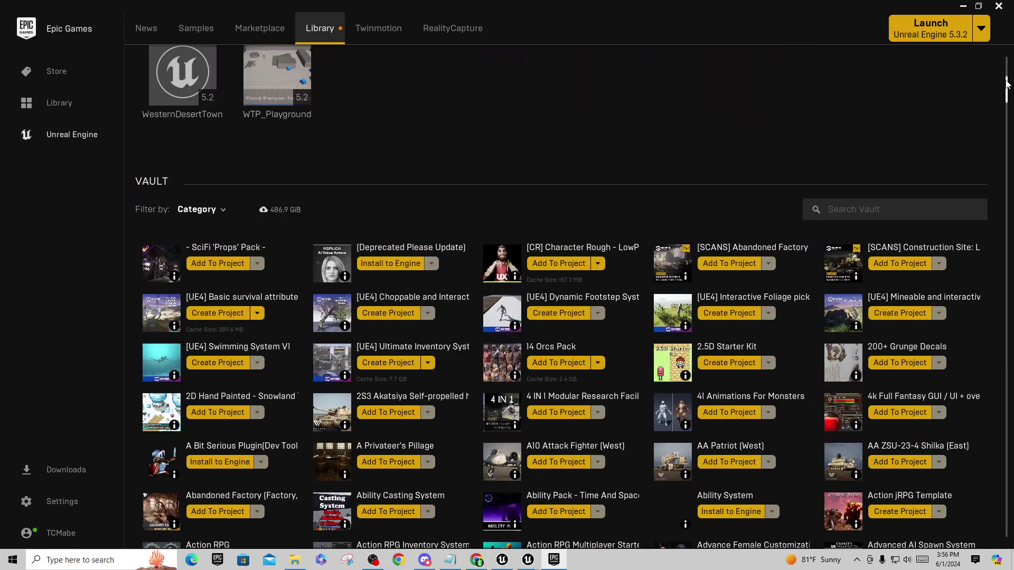
{"action": "left_click", "coordinate": [193, 210]}
{"action": "left_click", "coordinate": [255, 370]}
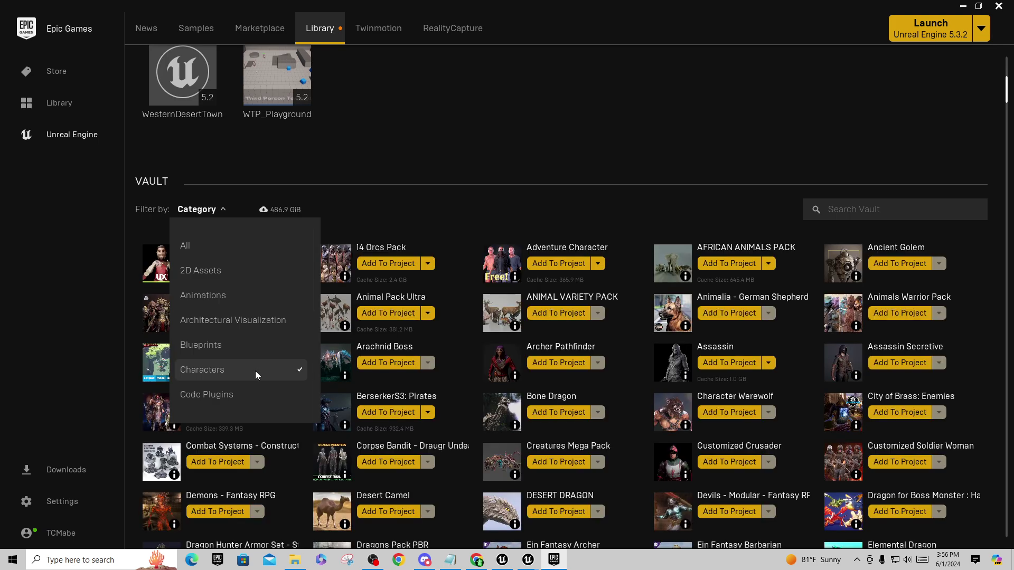
{"action": "left_click", "coordinate": [571, 201]}
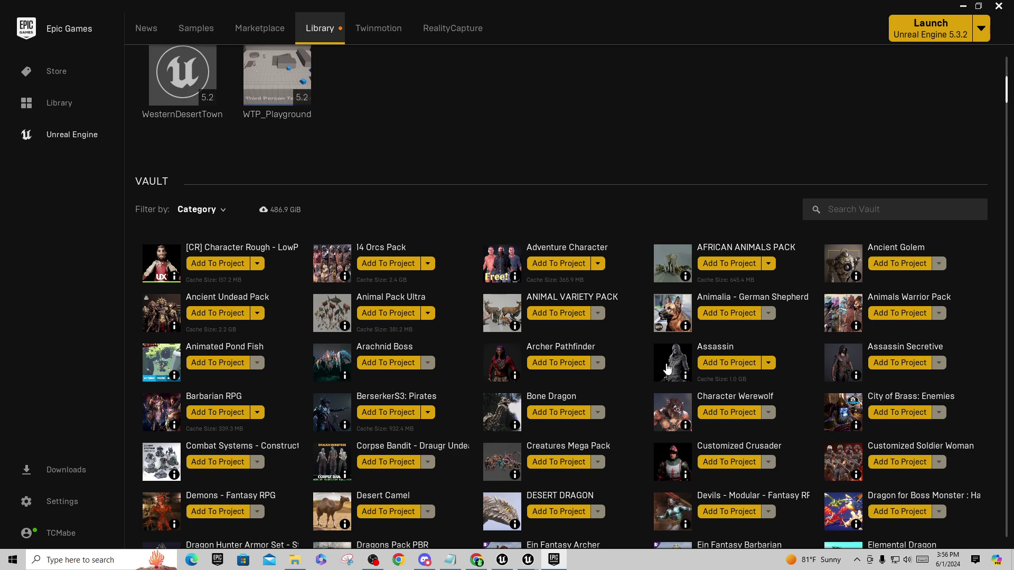
- Add the Assassin vault asset to the ACF_RPG_Survival_Main project
{"action": "left_click", "coordinate": [722, 364]}
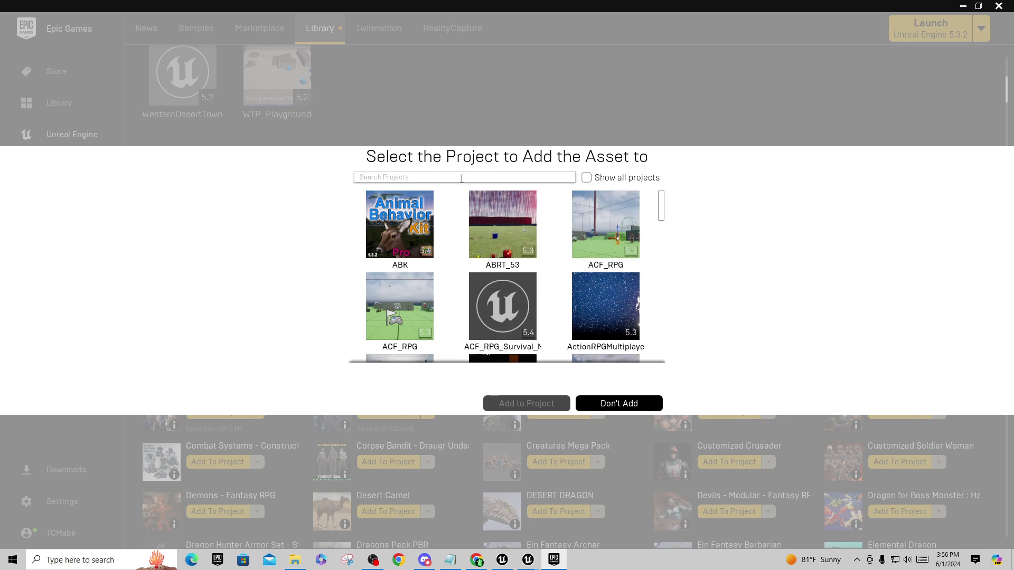
{"action": "type", "text": "acf_RPG"}
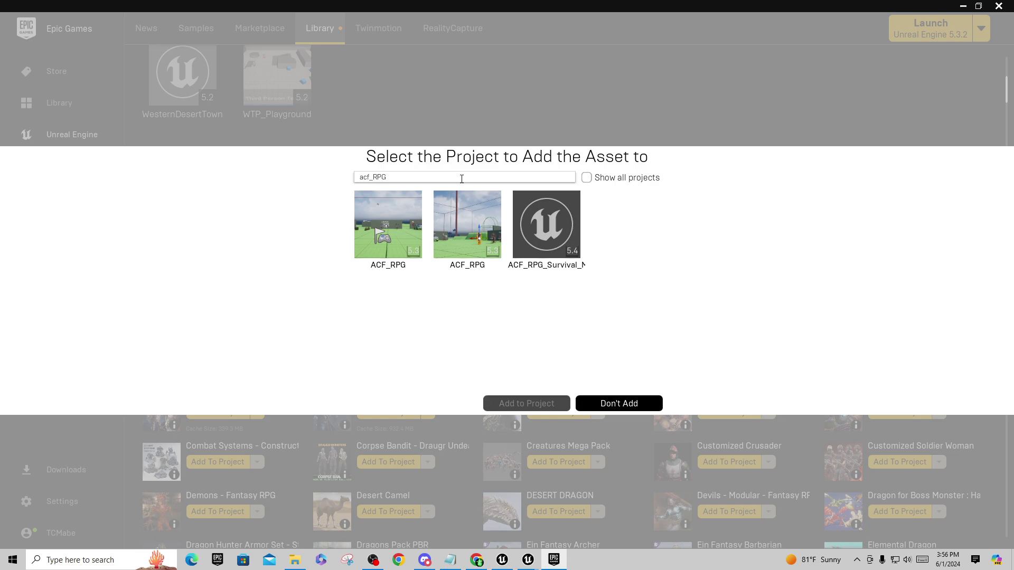
{"action": "left_click", "coordinate": [553, 225]}
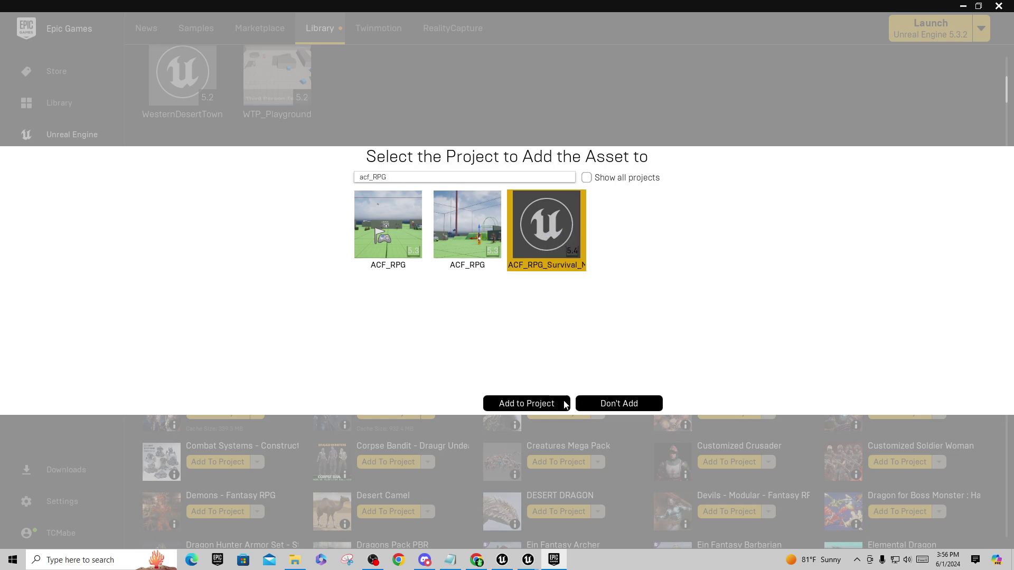
{"action": "left_click", "coordinate": [542, 404]}
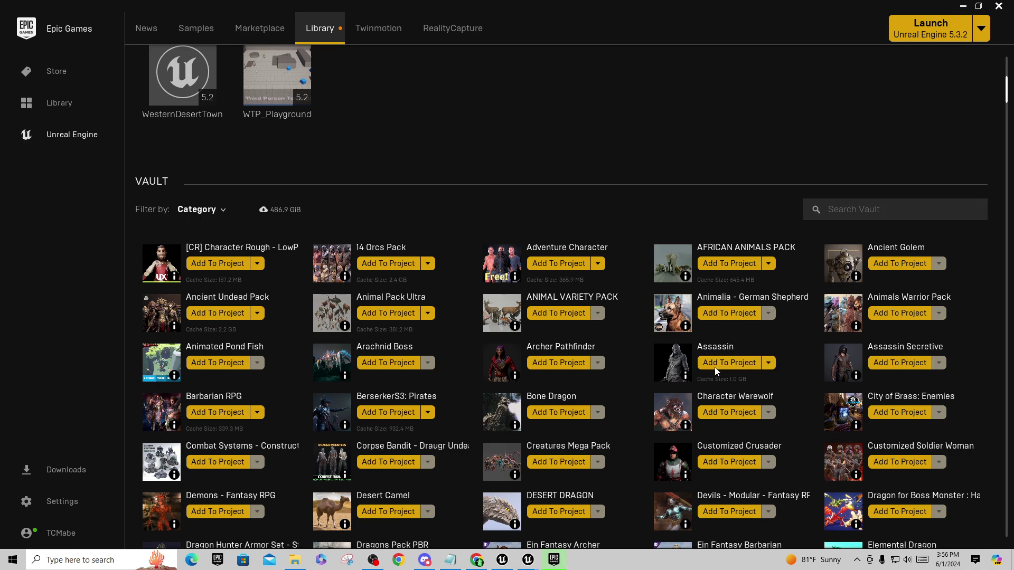
{"action": "left_click", "coordinate": [962, 7]}
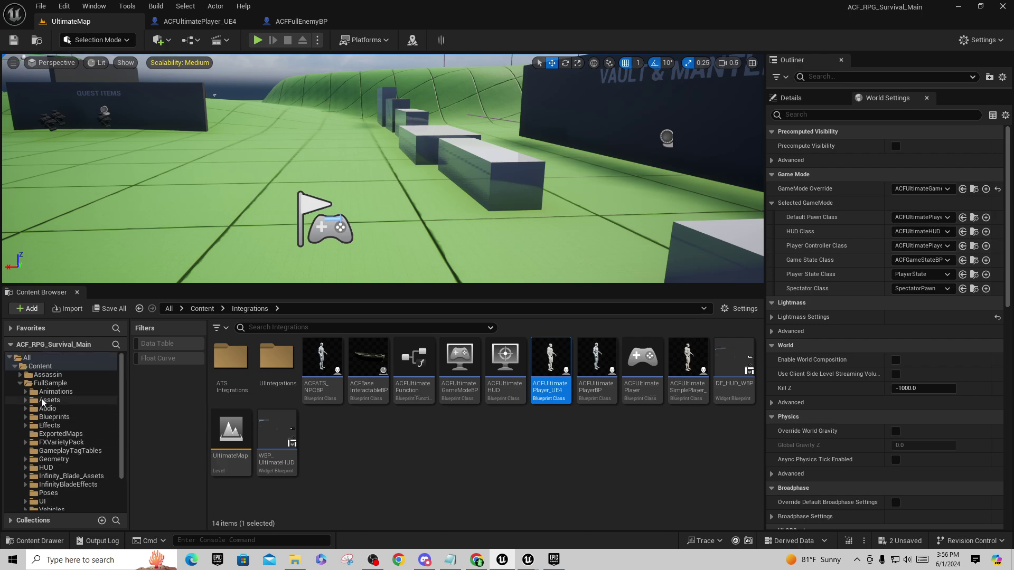
- Expand Content > Assassin > Mesh, preview SK_Assassin, then close its preview tab
{"action": "left_click", "coordinate": [32, 375]}
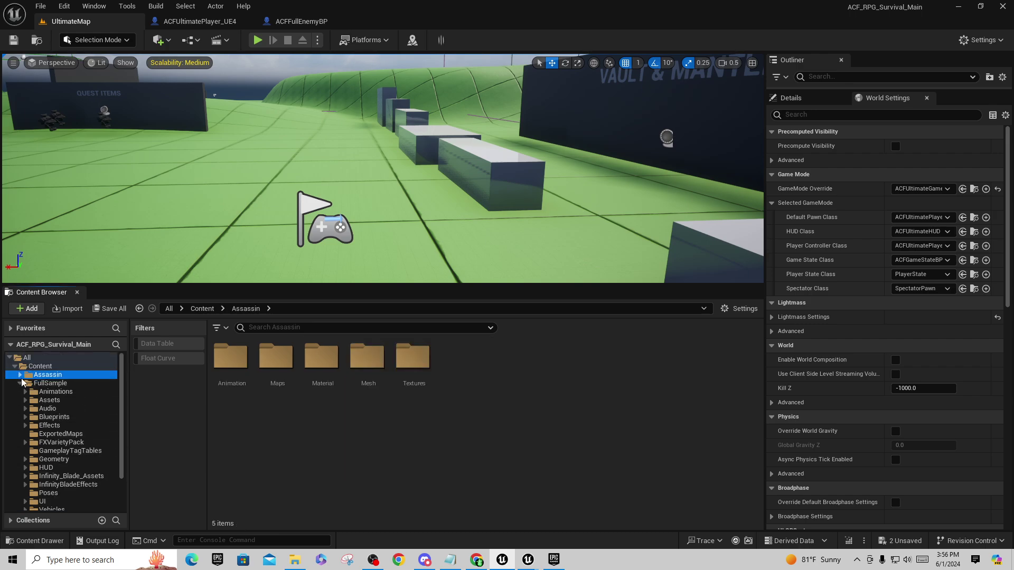
{"action": "left_click", "coordinate": [21, 375]}
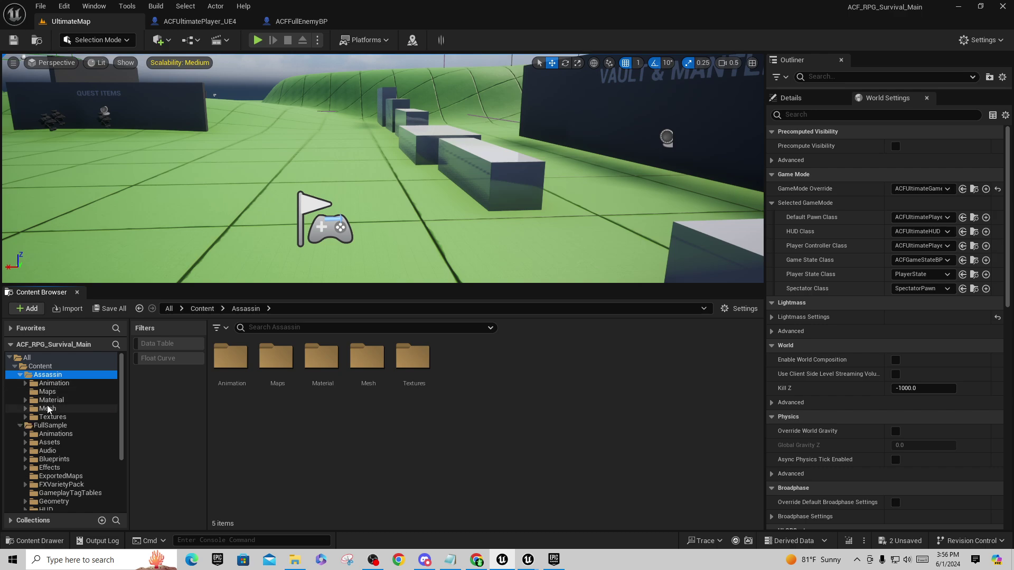
{"action": "left_click", "coordinate": [24, 409]}
{"action": "left_click", "coordinate": [45, 408]}
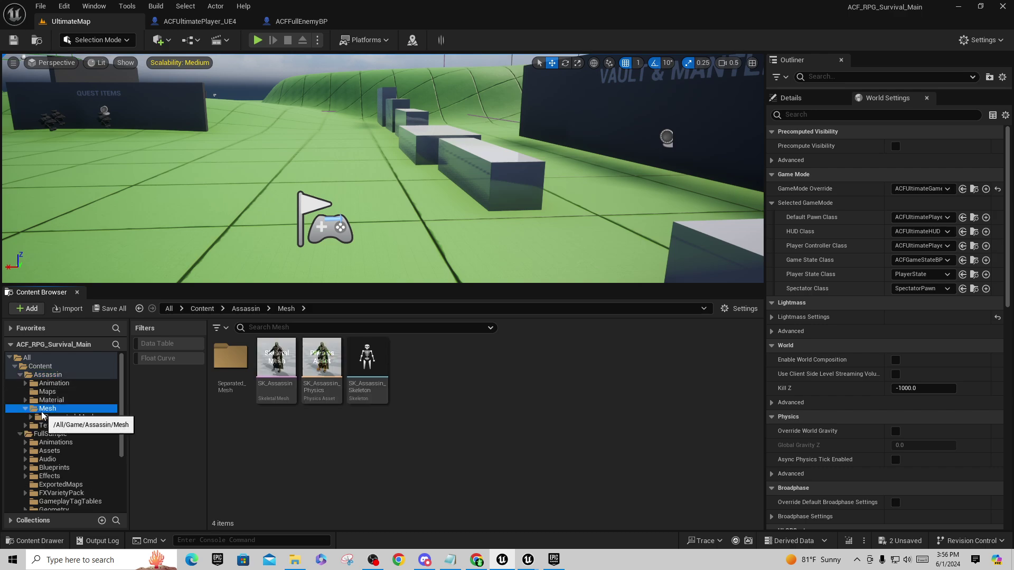
{"action": "left_click", "coordinate": [272, 366]}
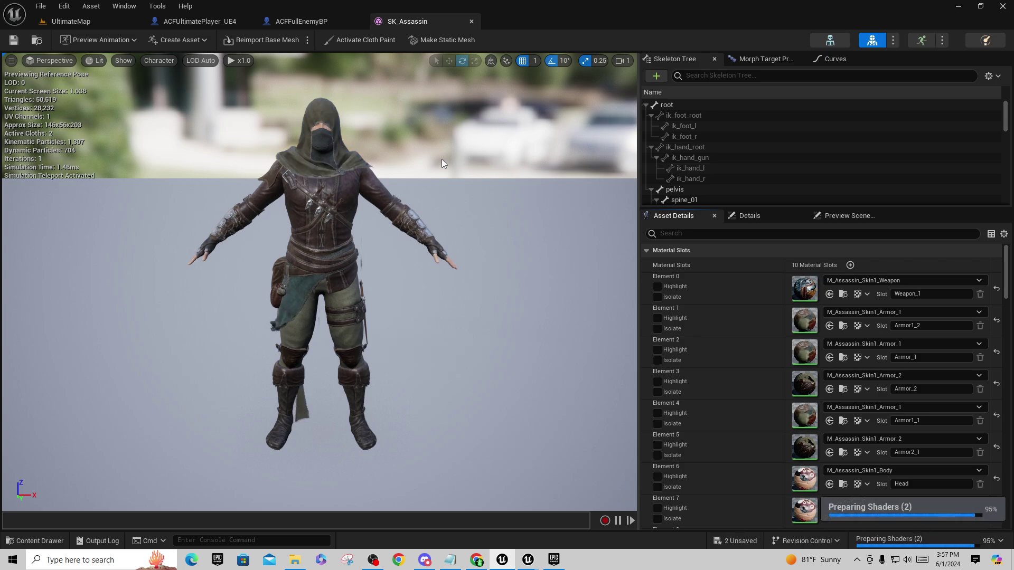
{"action": "left_click", "coordinate": [472, 21]}
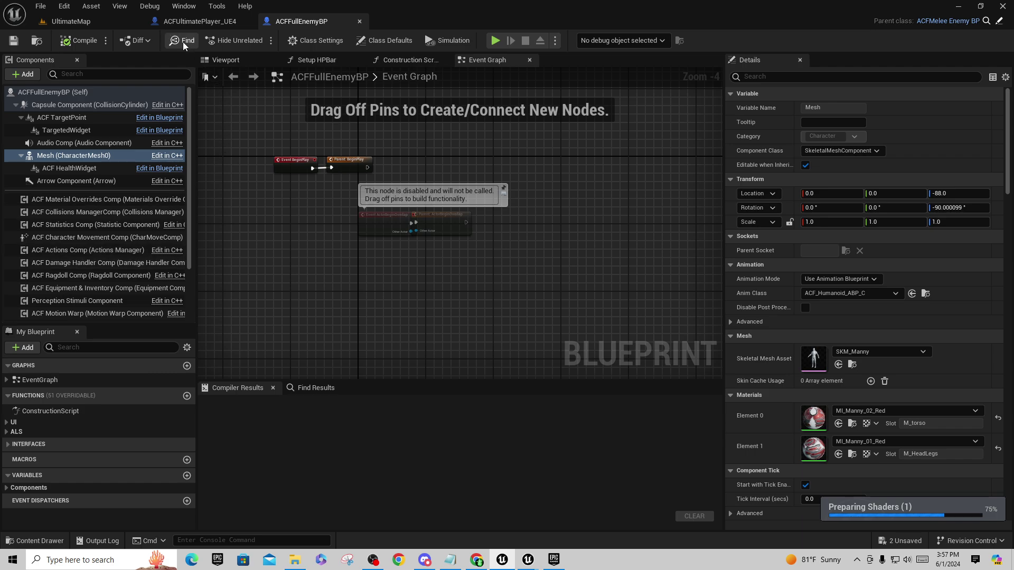
- Set the player SkeletalMesh to SK_Assassin, compile and save, then start playing UltimateMap
{"action": "left_click", "coordinate": [71, 21]}
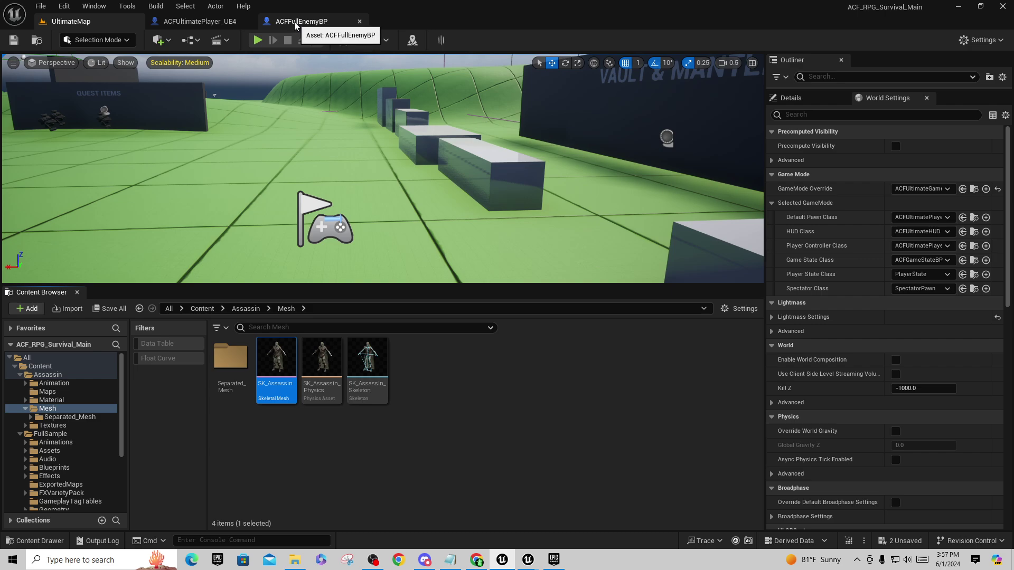
{"action": "left_click", "coordinate": [203, 22]}
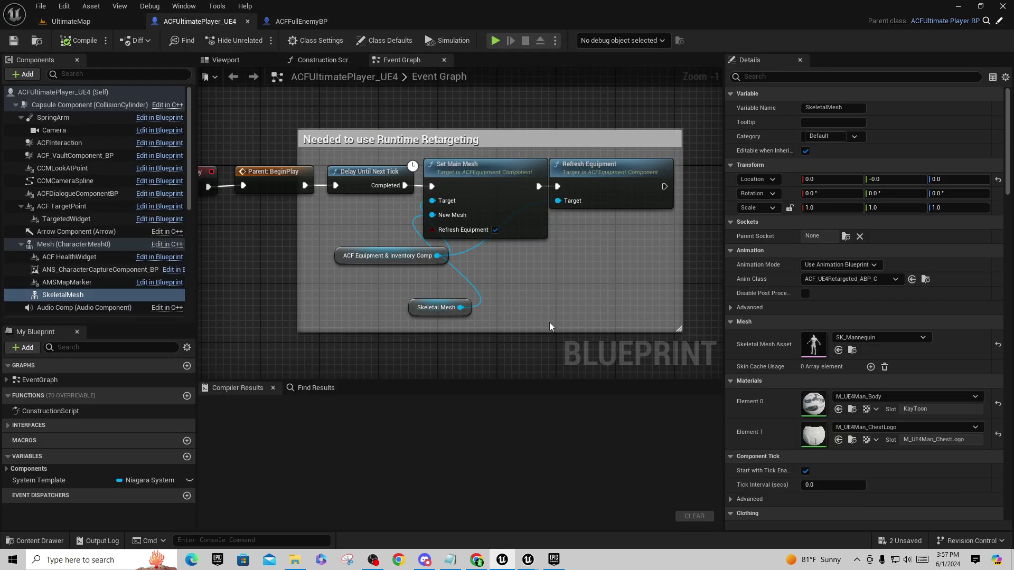
{"action": "left_click", "coordinate": [839, 350]}
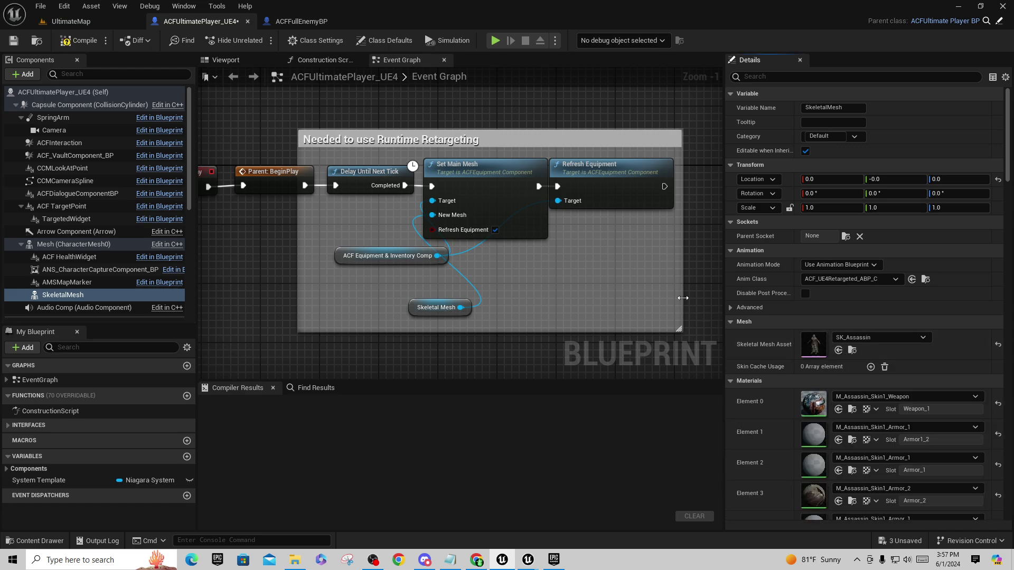
{"action": "left_click", "coordinate": [79, 40]}
{"action": "left_click", "coordinate": [14, 40]}
{"action": "left_click", "coordinate": [70, 21]}
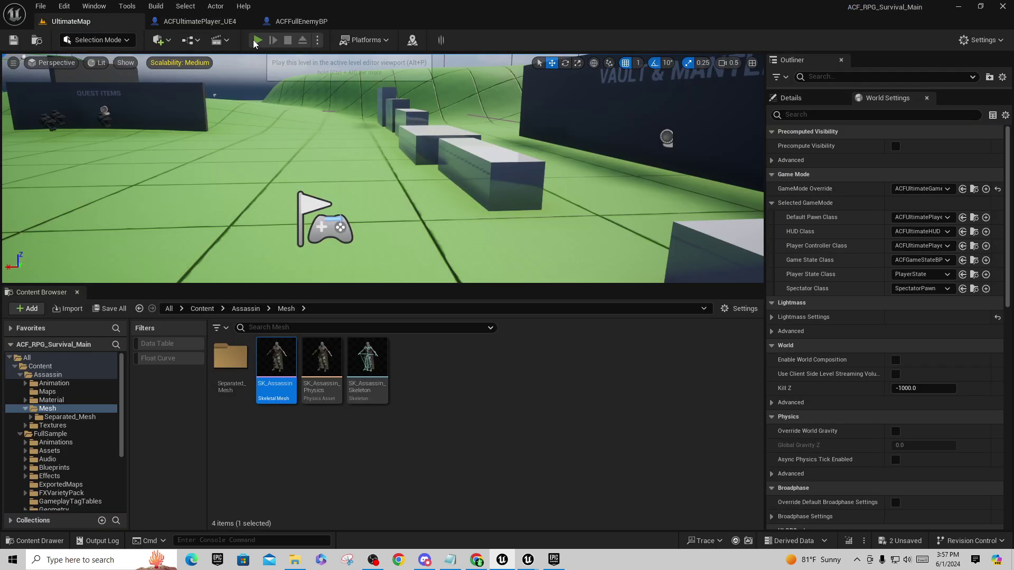
{"action": "key", "text": "alt+p"}
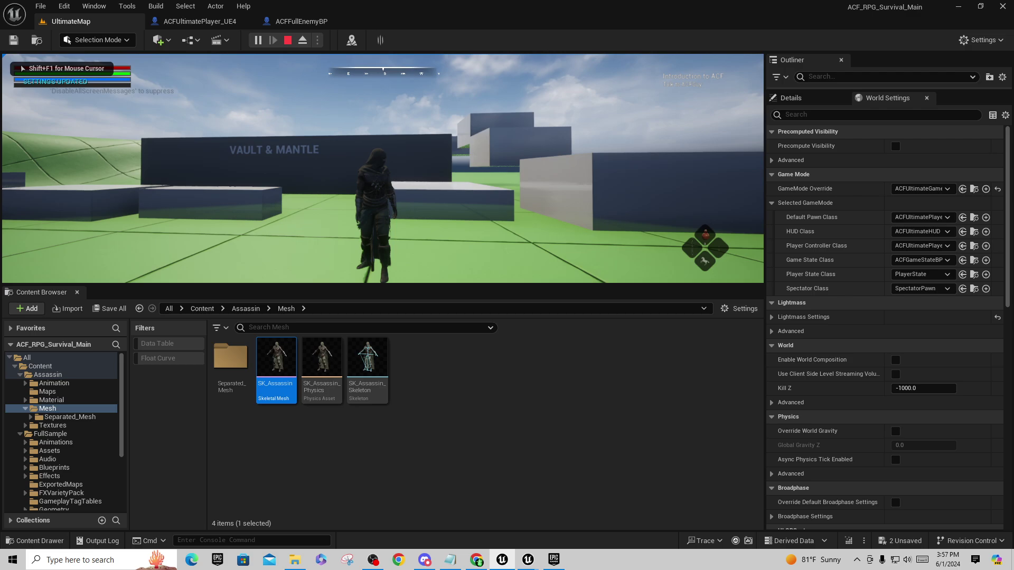
- Run the Assassin fullscreen across the boxes and between the walls, then stop the session
{"action": "key", "text": "F11"}
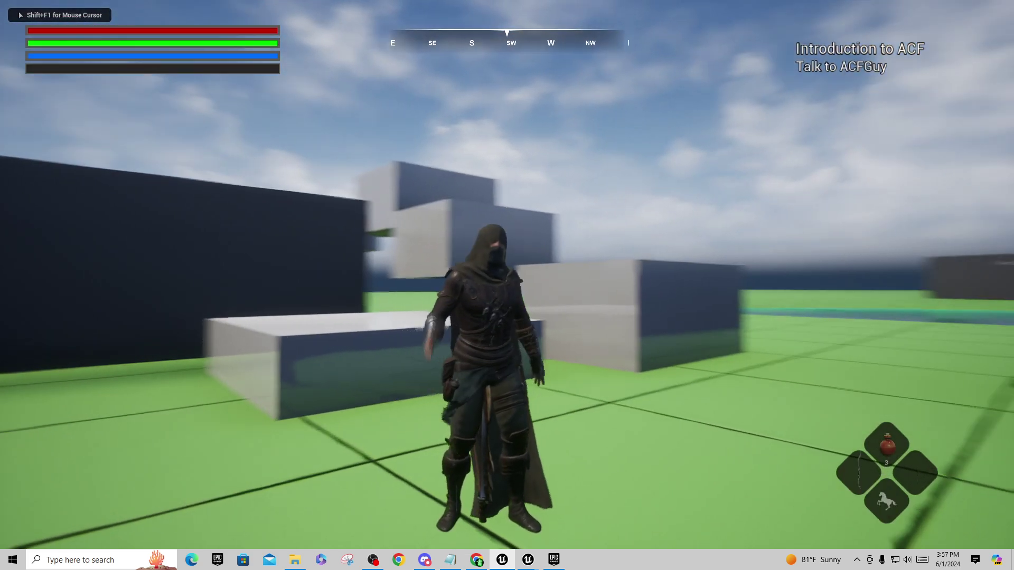
{"action": "key", "text": "w"}
{"action": "key", "text": "shift"}
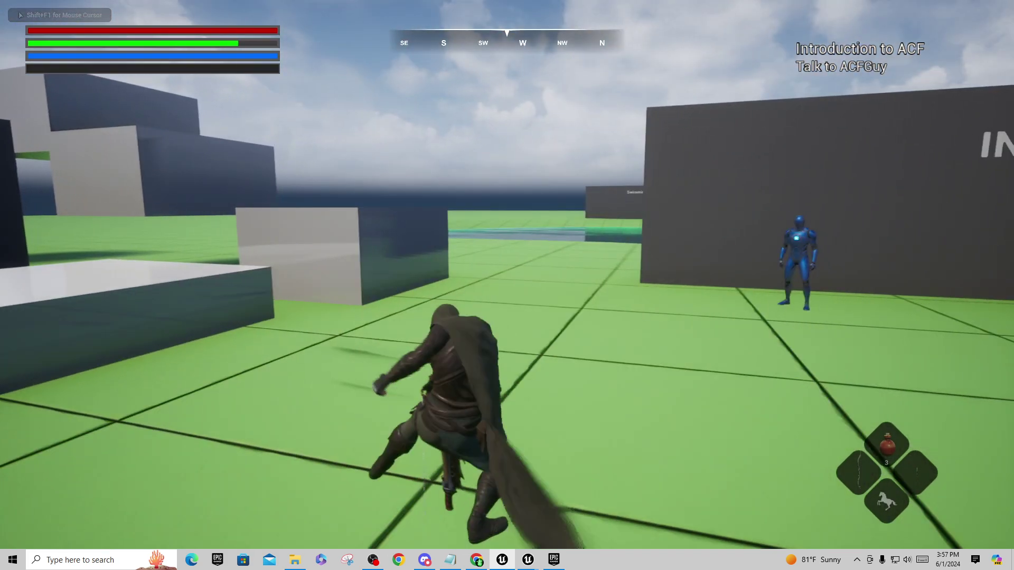
{"action": "key", "text": "w"}
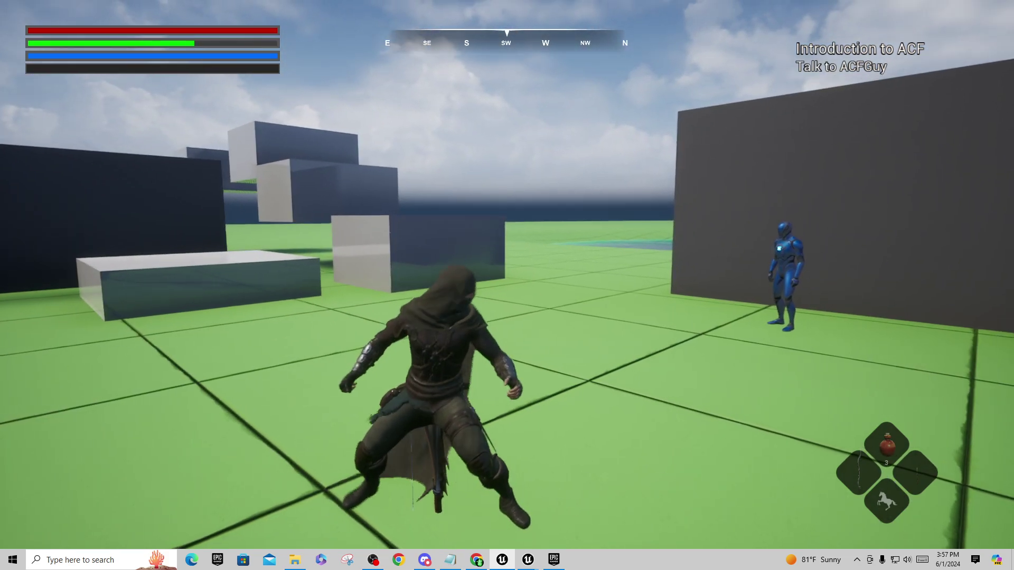
{"action": "key", "text": "w"}
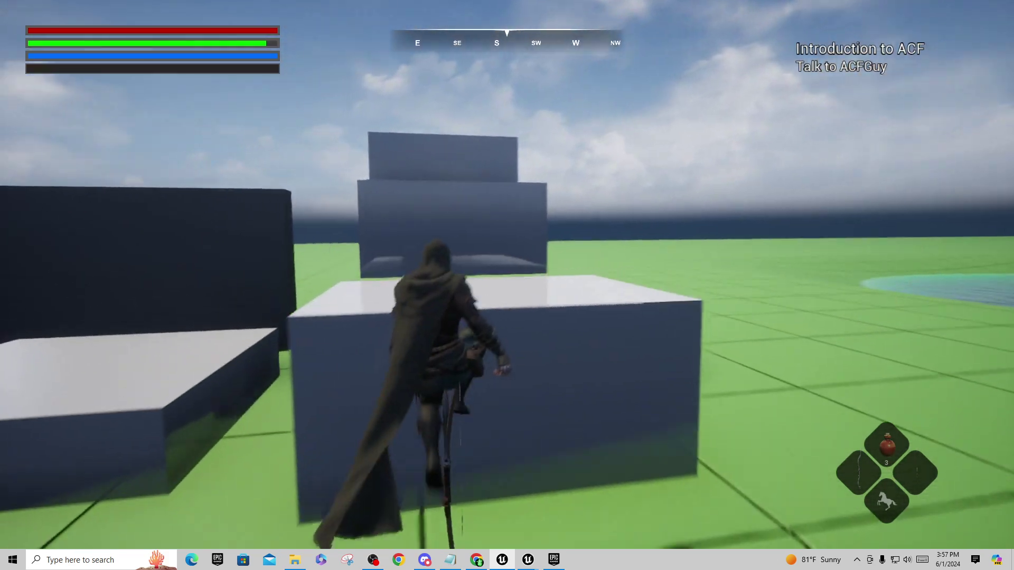
{"action": "key", "text": "w"}
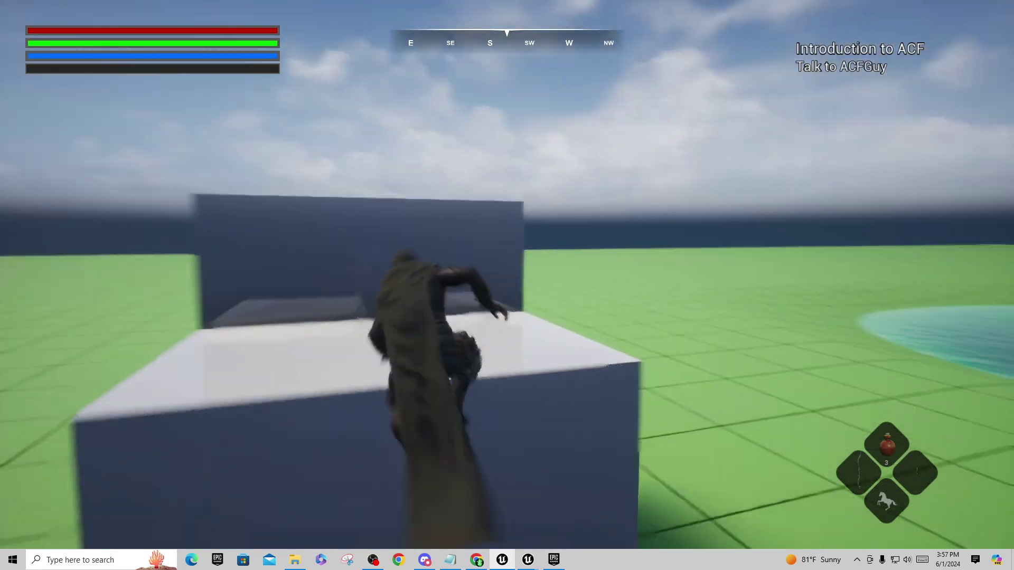
{"action": "key", "text": "w"}
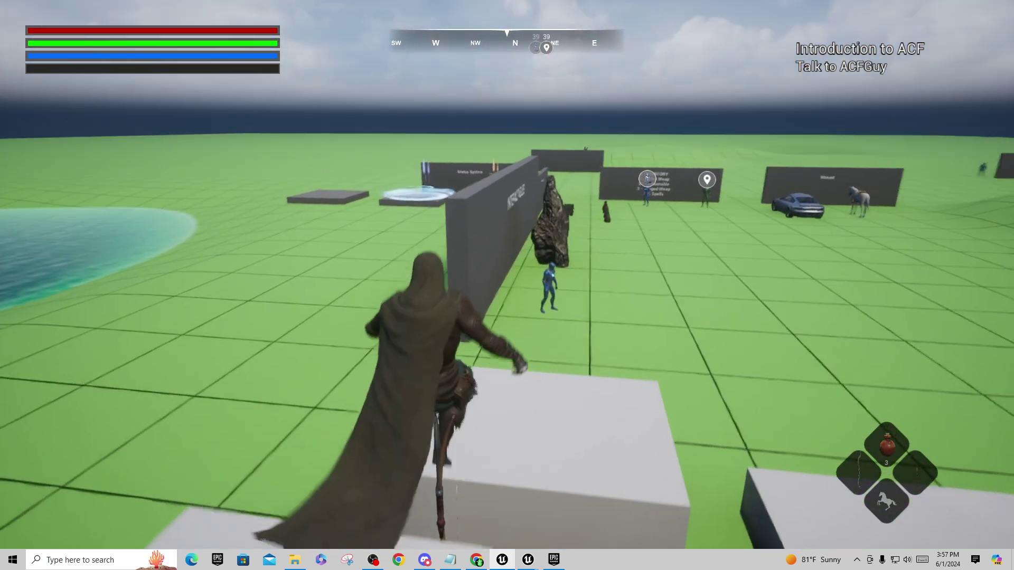
{"action": "key", "text": "w"}
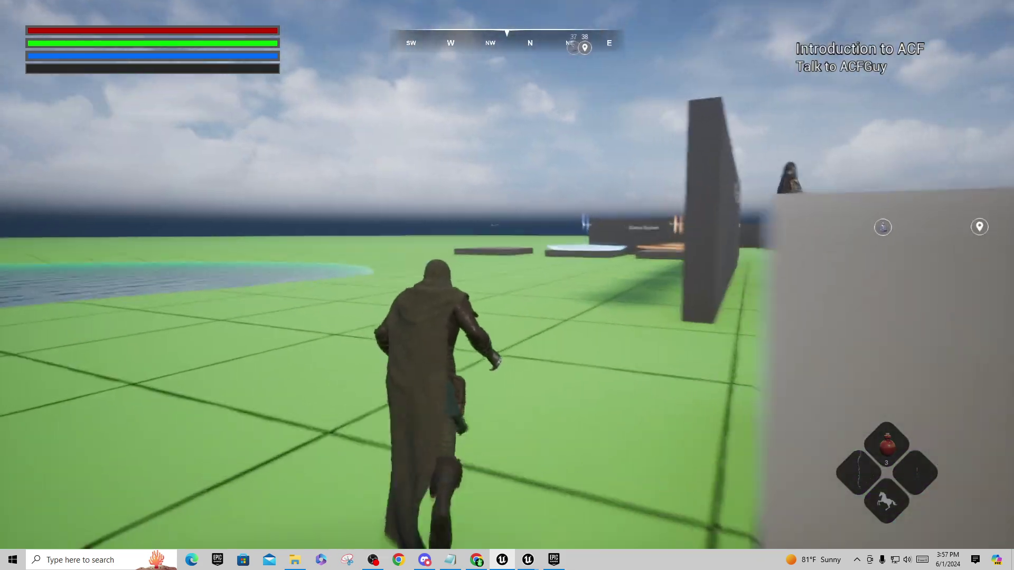
{"action": "key", "text": "w"}
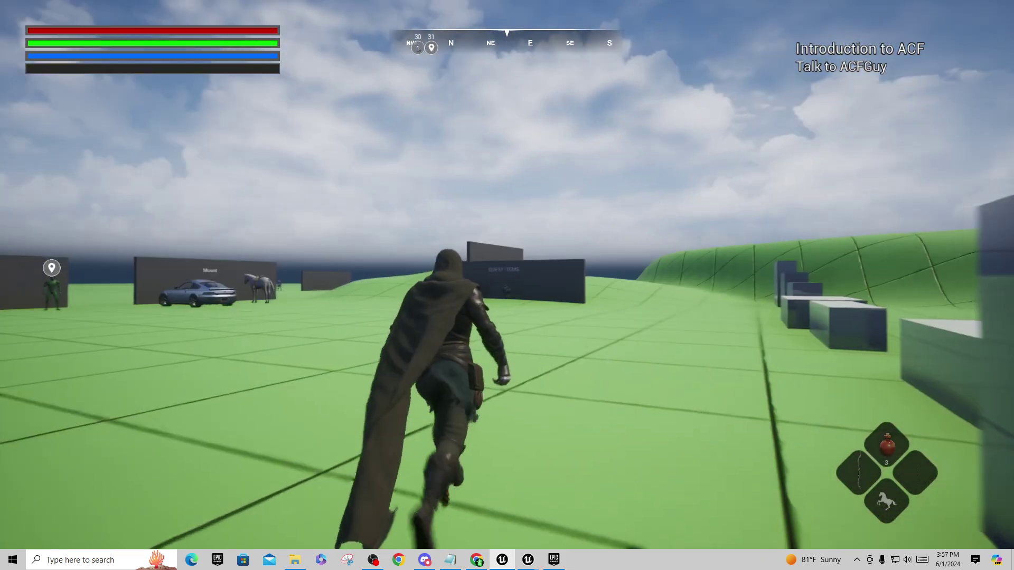
{"action": "key", "text": "Escape"}
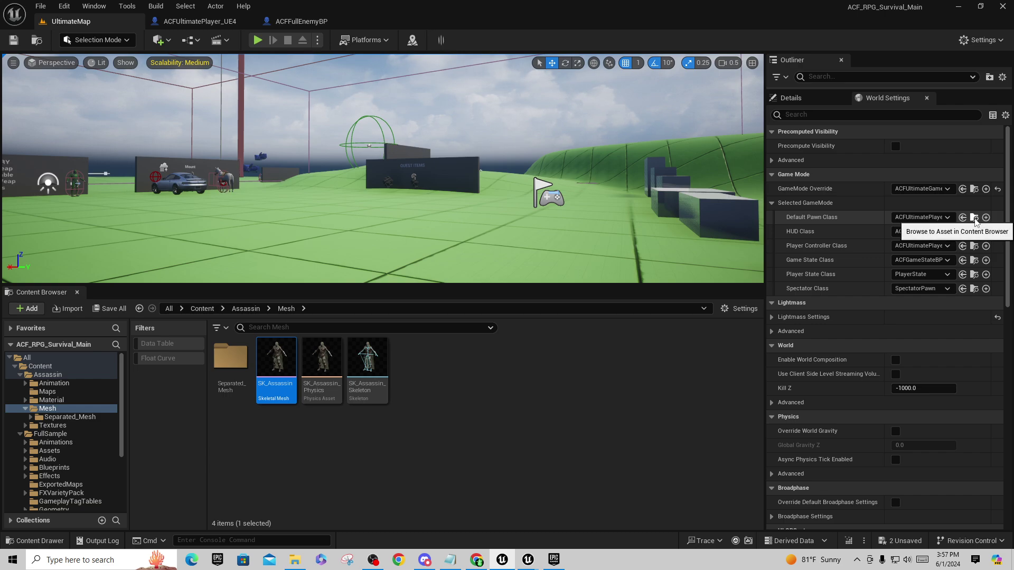
- Search the Content Browser for 'SK_M' and open the Engine's SK_Mannequin skeletal mesh
{"action": "left_click", "coordinate": [173, 23]}
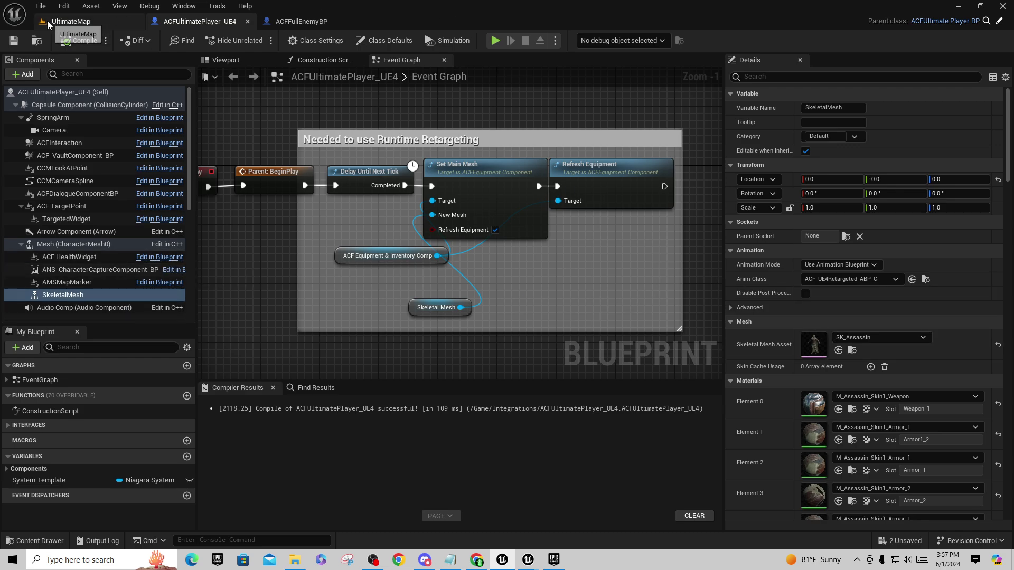
{"action": "left_click", "coordinate": [72, 22]}
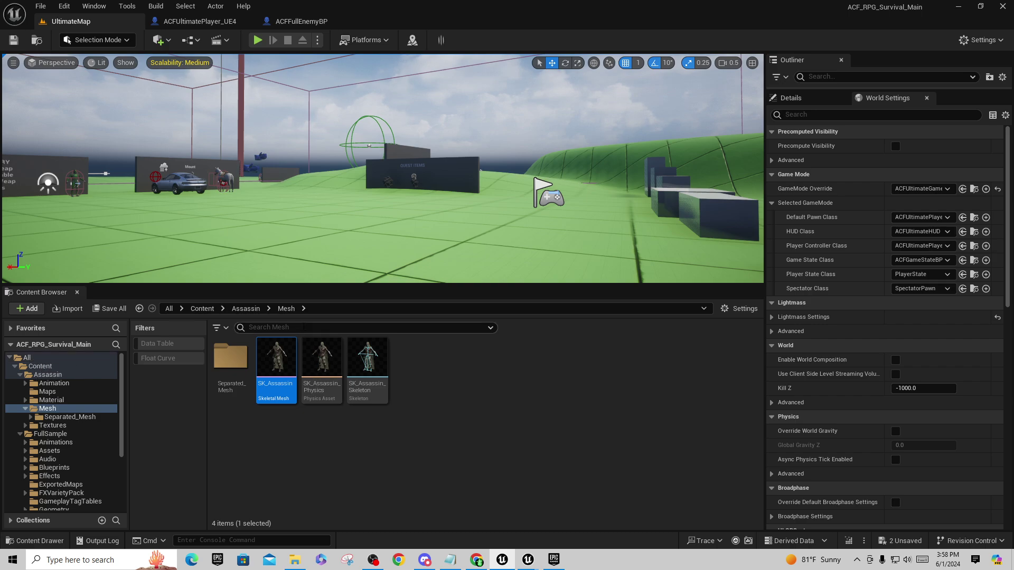
{"action": "type", "text": "S"}
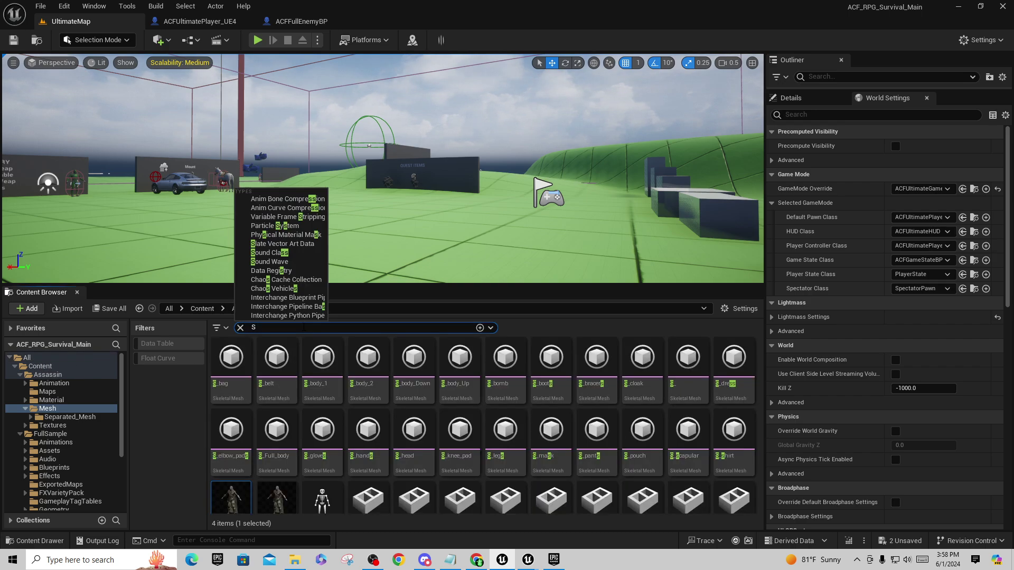
{"action": "type", "text": "K_Ma"}
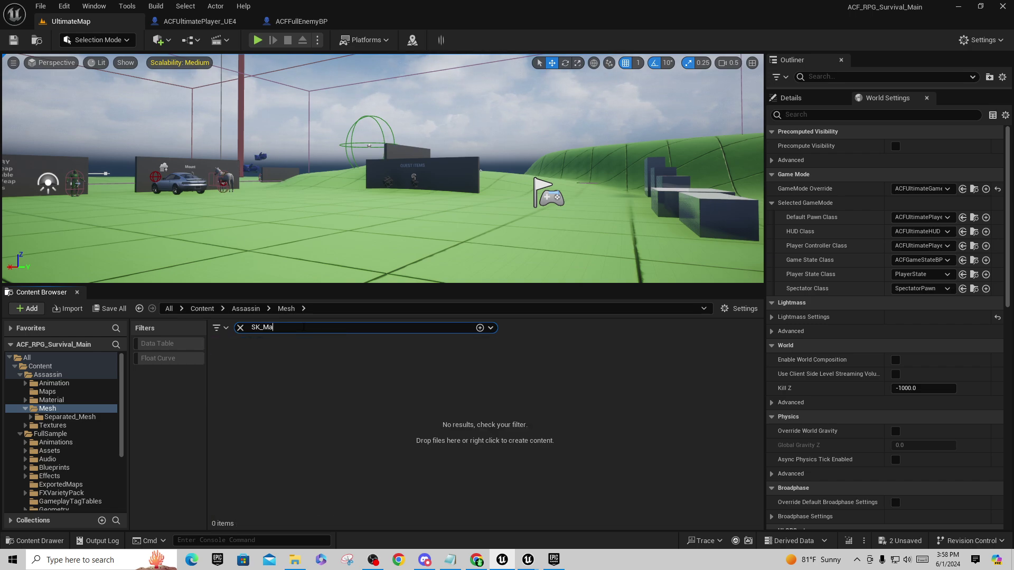
{"action": "left_click", "coordinate": [40, 367]}
{"action": "scroll", "coordinate": [58, 387], "scroll_direction": "down", "scroll_amount": 1}
{"action": "scroll", "coordinate": [59, 388], "scroll_direction": "down", "scroll_amount": 5}
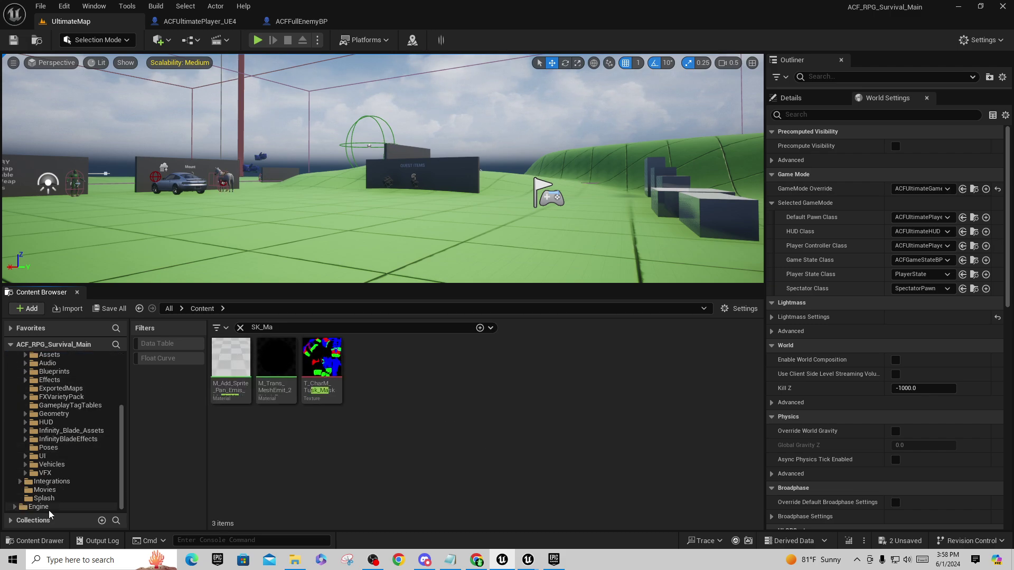
{"action": "scroll", "coordinate": [58, 463], "scroll_direction": "down", "scroll_amount": 2}
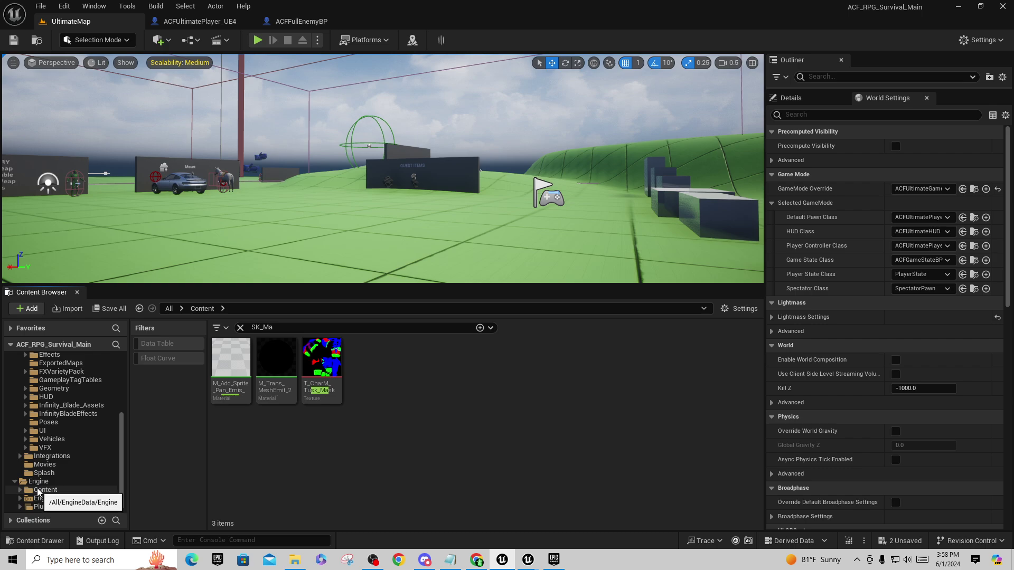
{"action": "left_click", "coordinate": [53, 481]}
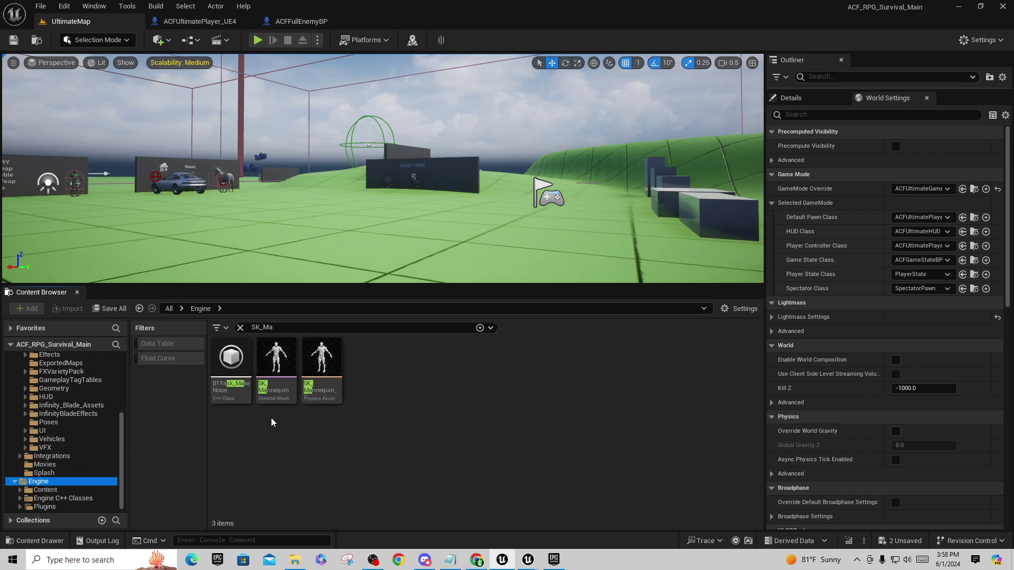
{"action": "mouse_move", "coordinate": [276, 363]}
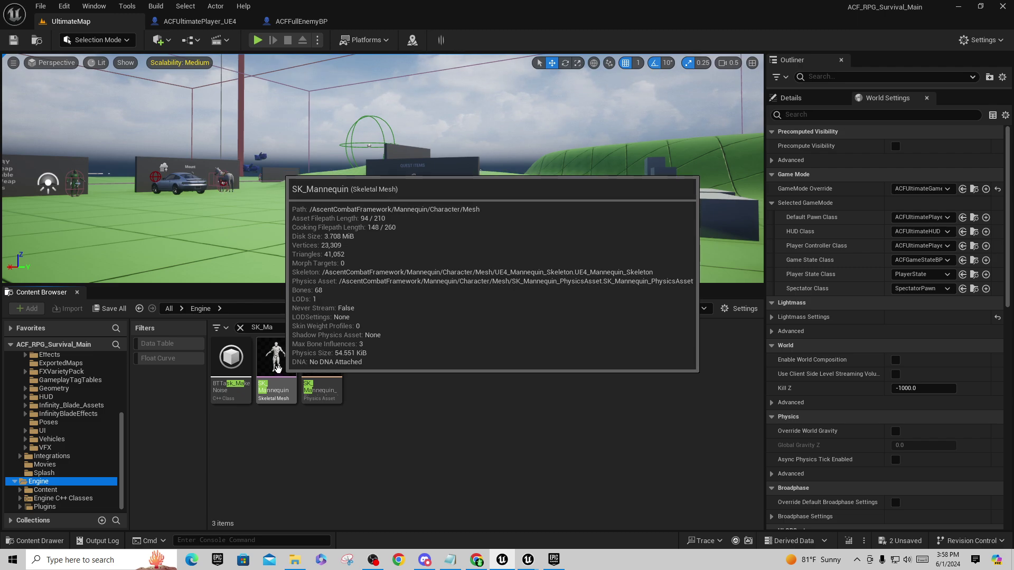
{"action": "left_click", "coordinate": [276, 364]}
{"action": "double_click", "coordinate": [276, 364]}
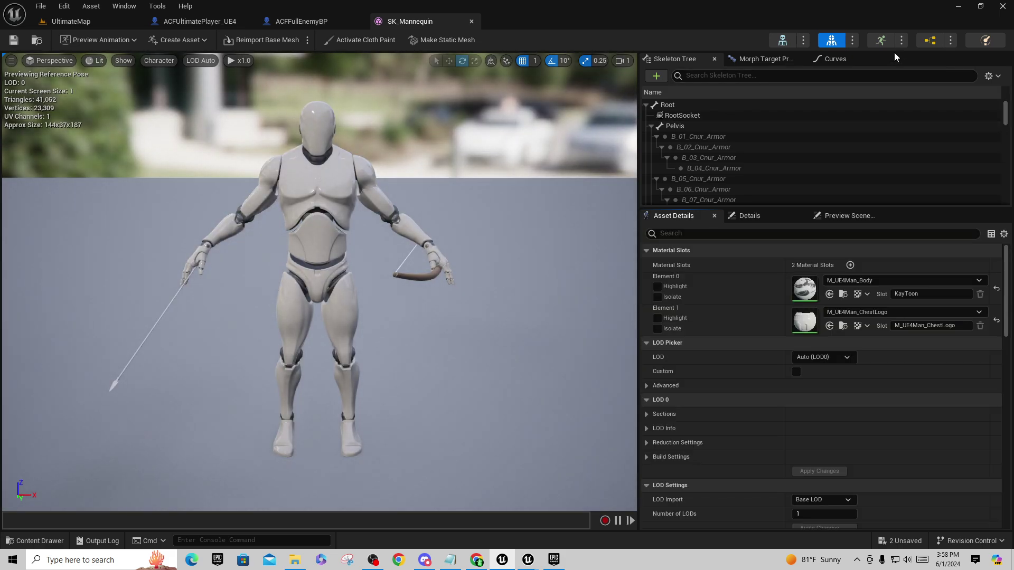
- Open UE4_Mannequin_Skeleton and set its tree to hide bones and show all sockets
{"action": "left_click", "coordinate": [784, 40]}
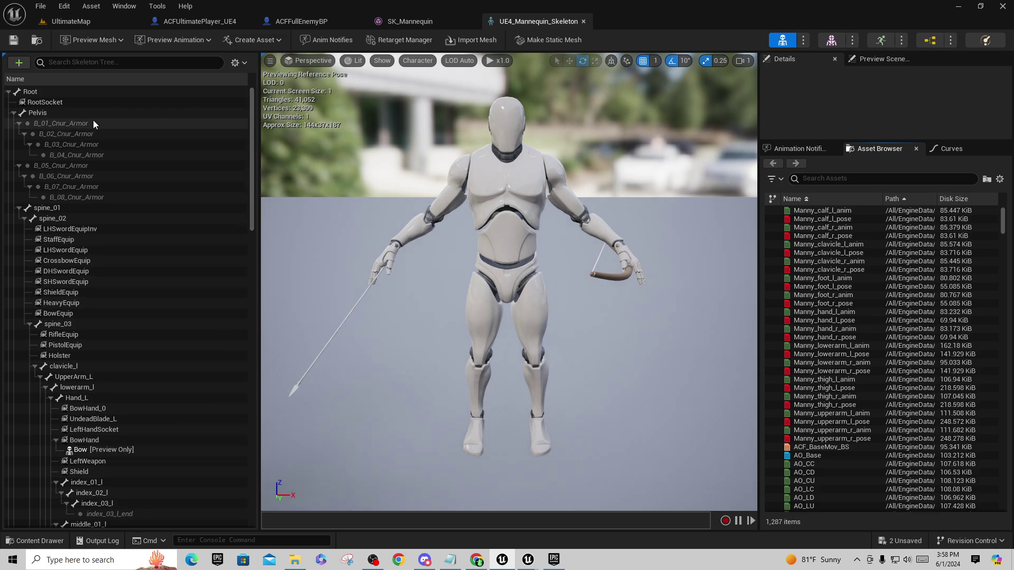
{"action": "left_click", "coordinate": [243, 64]}
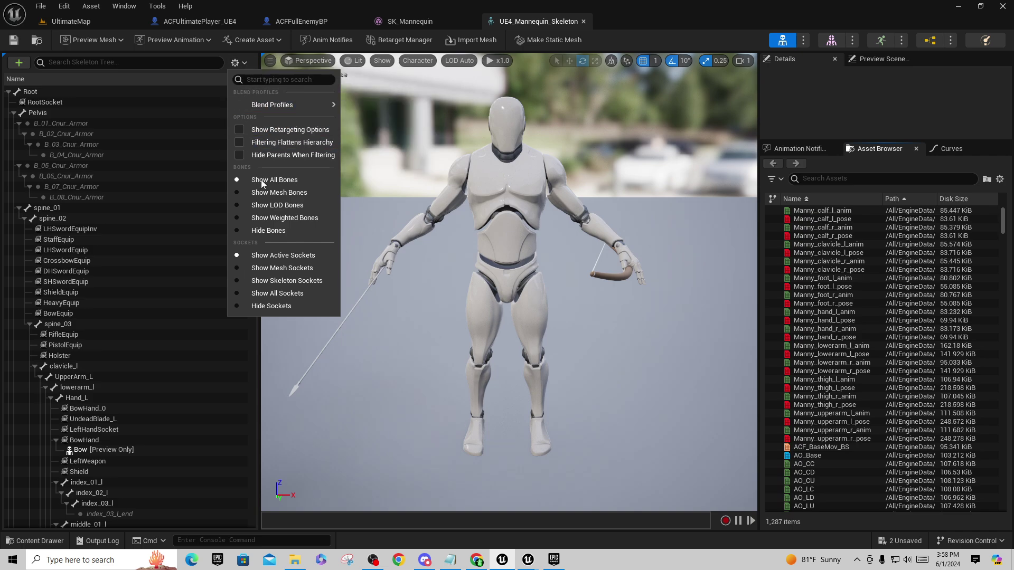
{"action": "left_click", "coordinate": [246, 230]}
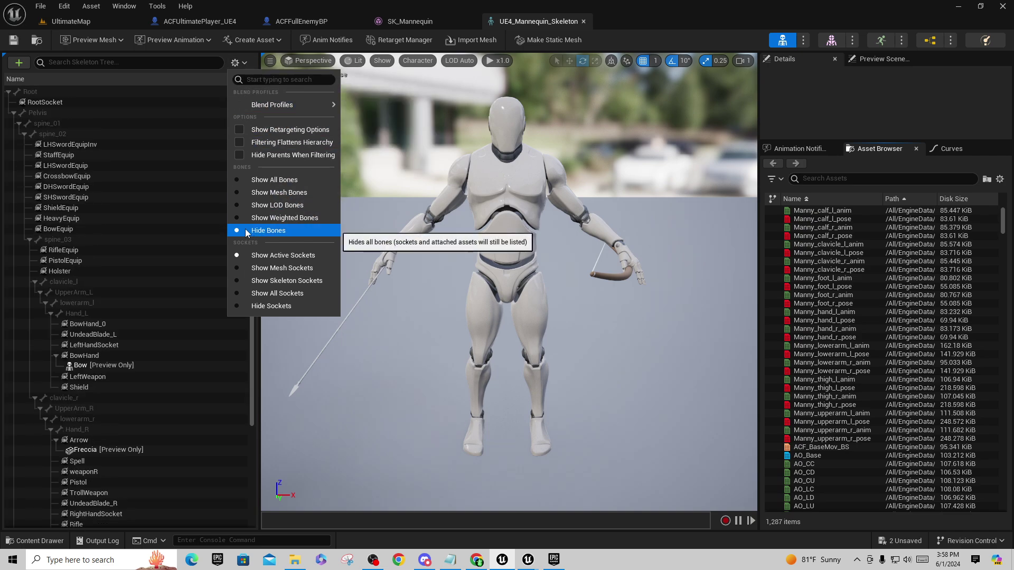
{"action": "left_click", "coordinate": [265, 295]}
- Copy all sockets from RootSocket through kickend, then switch to ACFUltimatePlayer_UE4
{"action": "scroll", "coordinate": [176, 383], "scroll_direction": "down", "scroll_amount": 5}
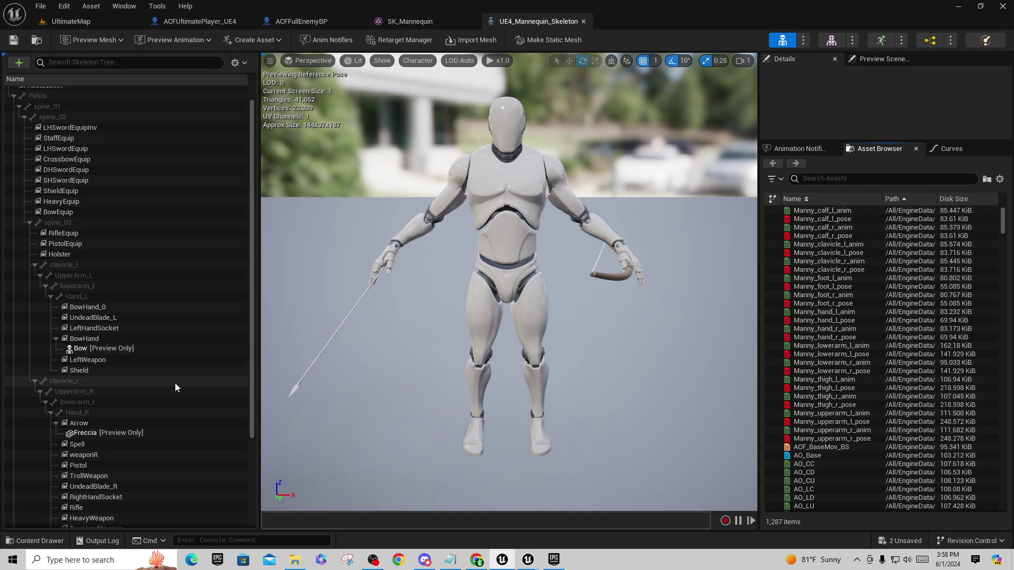
{"action": "scroll", "coordinate": [154, 318], "scroll_direction": "up", "scroll_amount": 3}
{"action": "scroll", "coordinate": [153, 319], "scroll_direction": "up", "scroll_amount": 6}
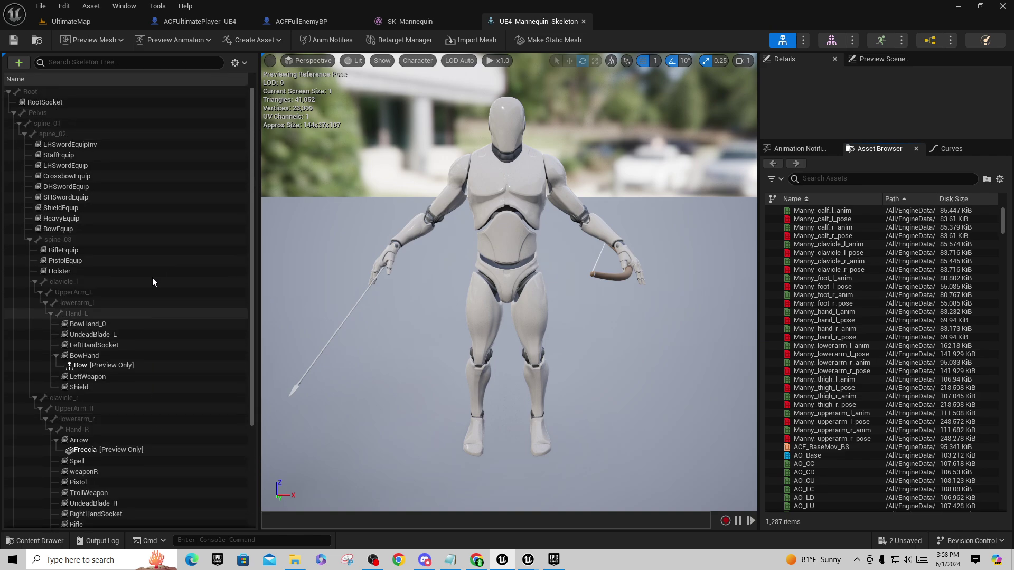
{"action": "left_click", "coordinate": [122, 100]}
{"action": "scroll", "coordinate": [122, 321], "scroll_direction": "down", "scroll_amount": 7}
{"action": "scroll", "coordinate": [122, 321], "scroll_direction": "down", "scroll_amount": 2}
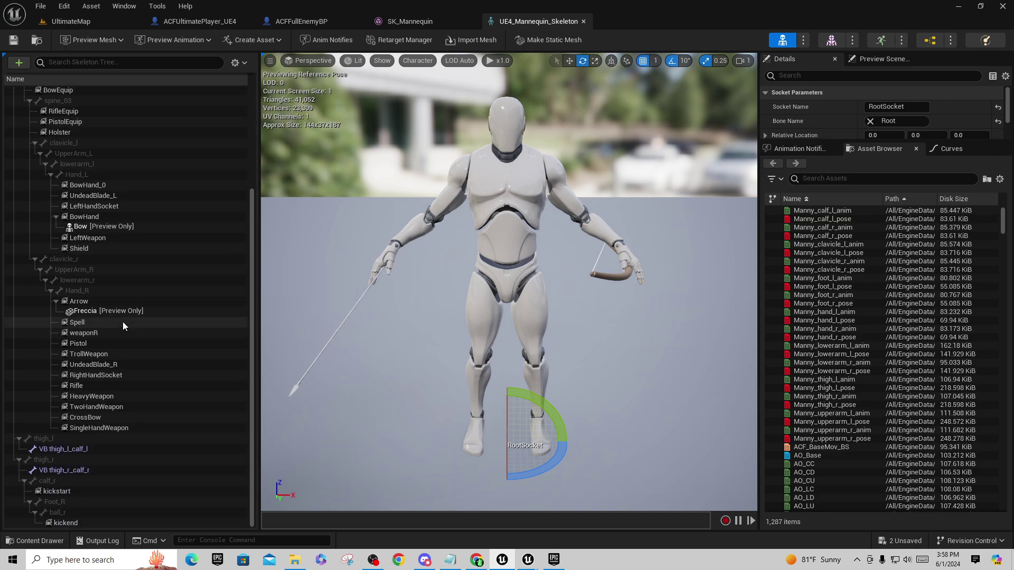
{"action": "left_click", "coordinate": [75, 524], "text": "shift"}
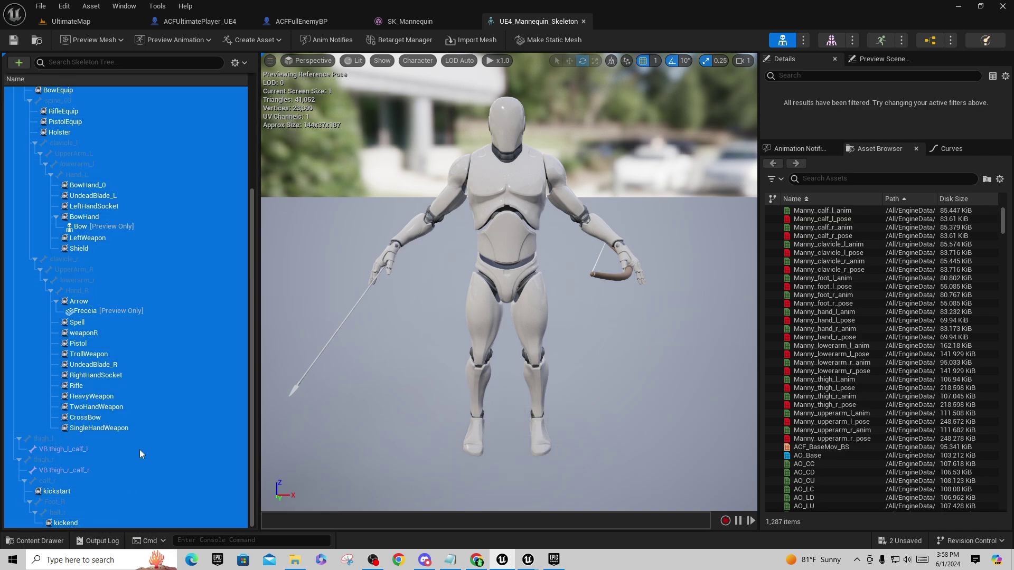
{"action": "scroll", "coordinate": [139, 447], "scroll_direction": "up", "scroll_amount": 5}
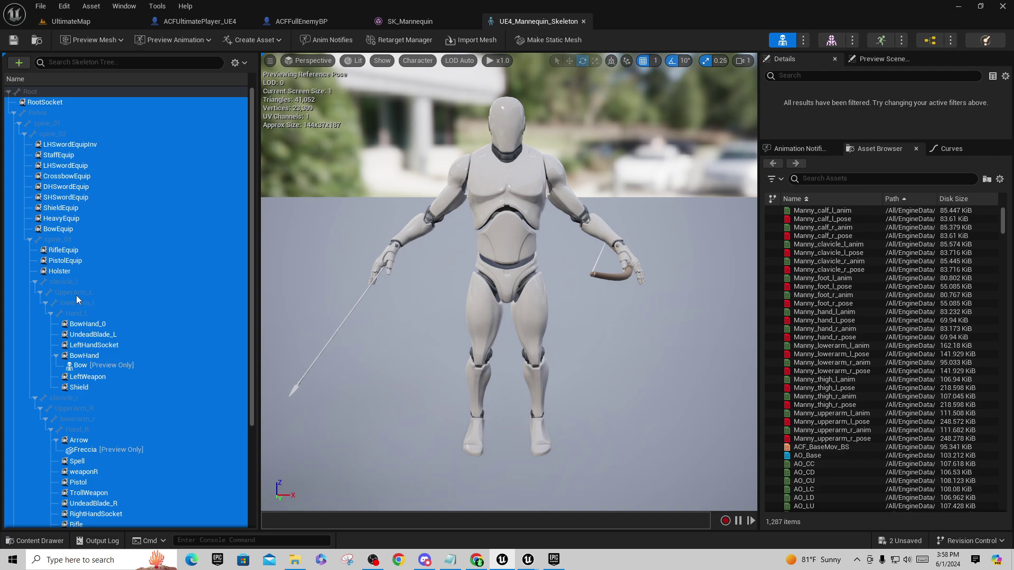
{"action": "right_click", "coordinate": [52, 100]}
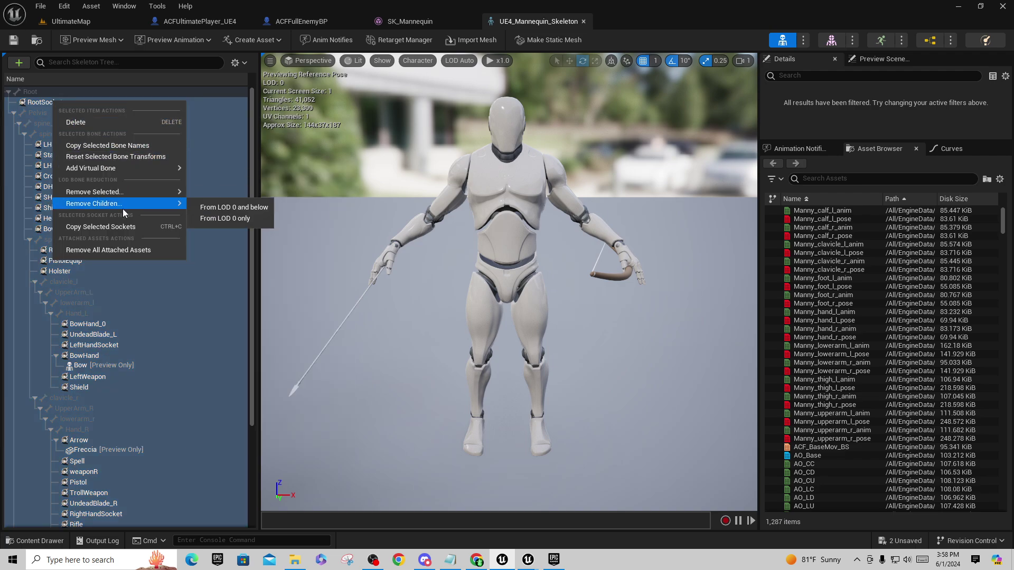
{"action": "left_click", "coordinate": [103, 226]}
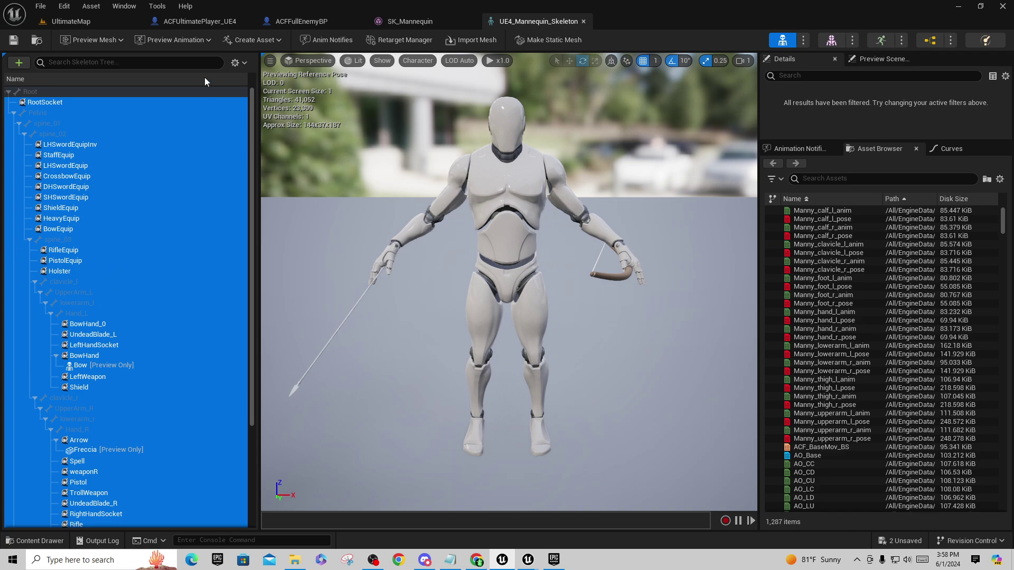
{"action": "left_click", "coordinate": [186, 21]}
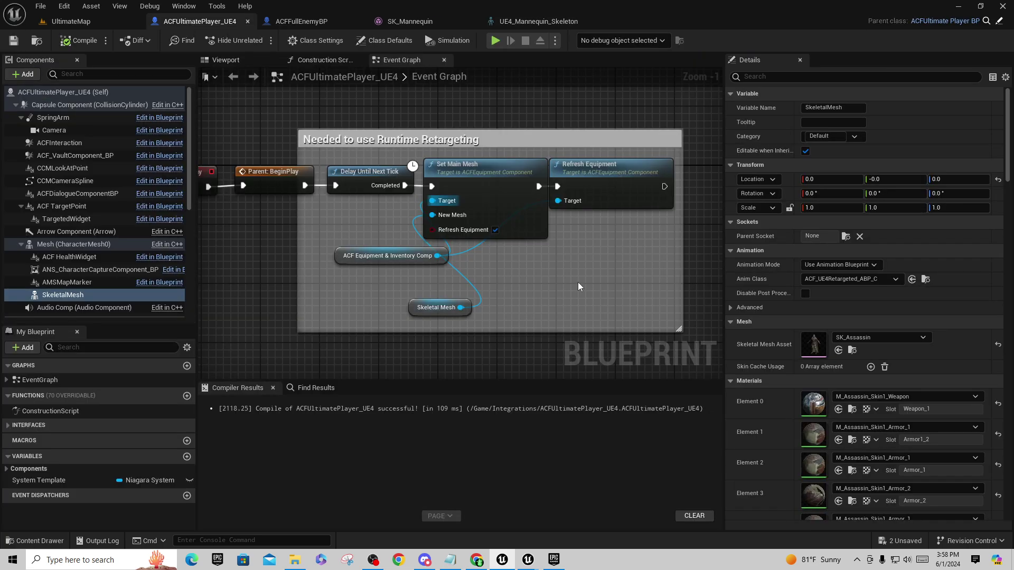
- Paste the copied mannequin sockets onto the root bone of SK_Assassin_Skeleton
{"action": "left_click", "coordinate": [853, 350]}
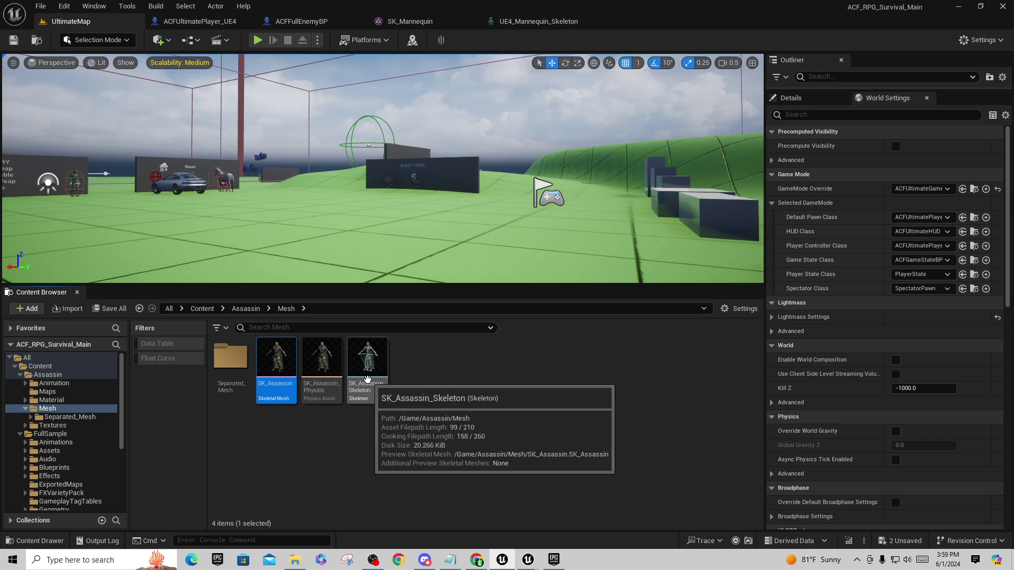
{"action": "mouse_move", "coordinate": [292, 372]}
{"action": "double_click", "coordinate": [367, 364]}
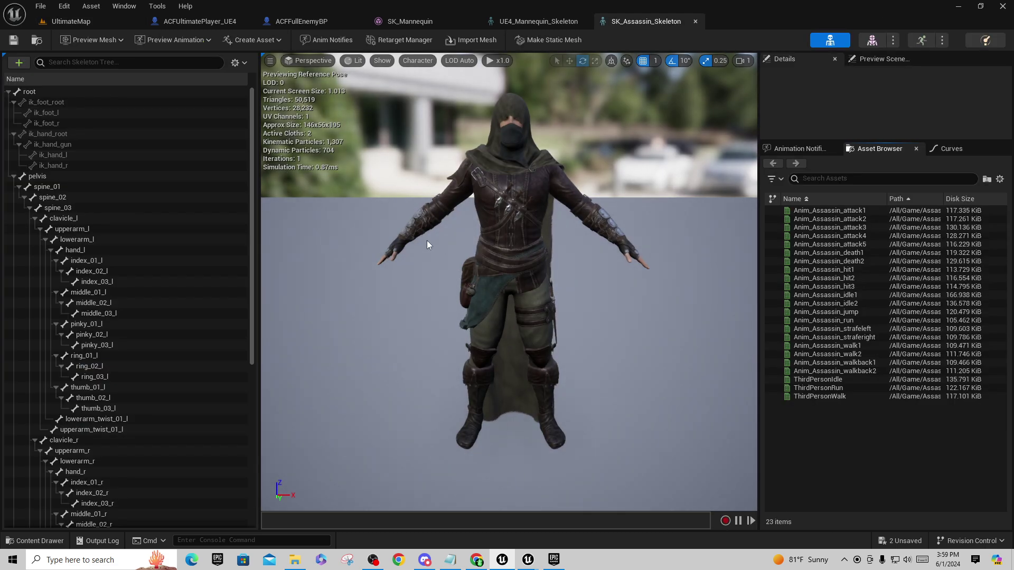
{"action": "left_click", "coordinate": [37, 93]}
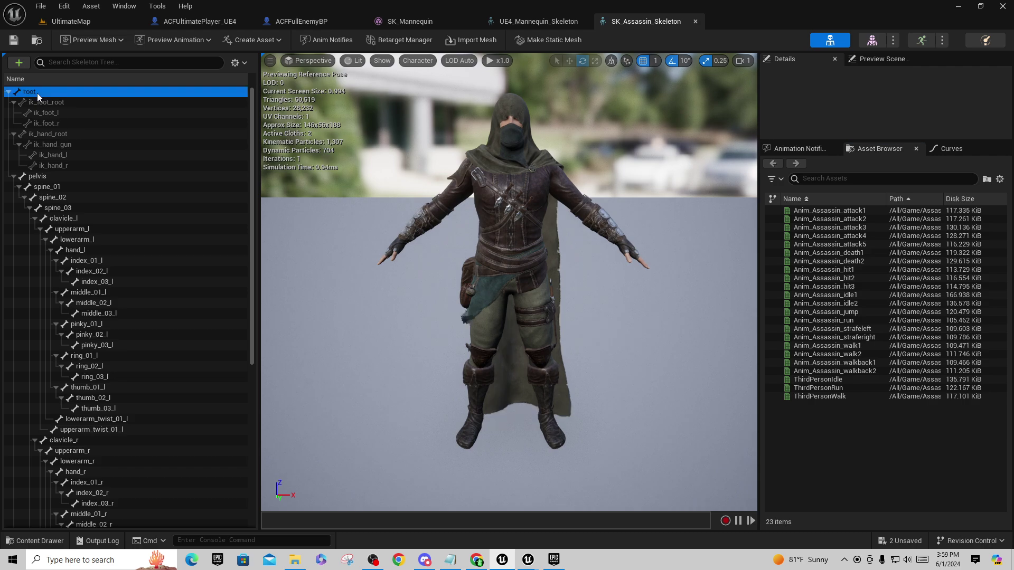
{"action": "right_click", "coordinate": [37, 90]}
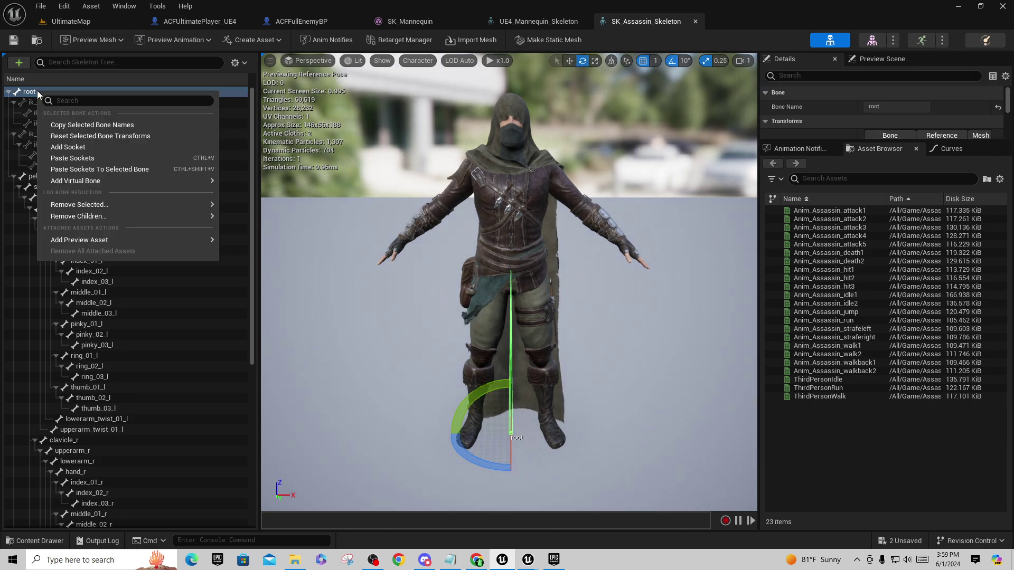
{"action": "left_click", "coordinate": [103, 159]}
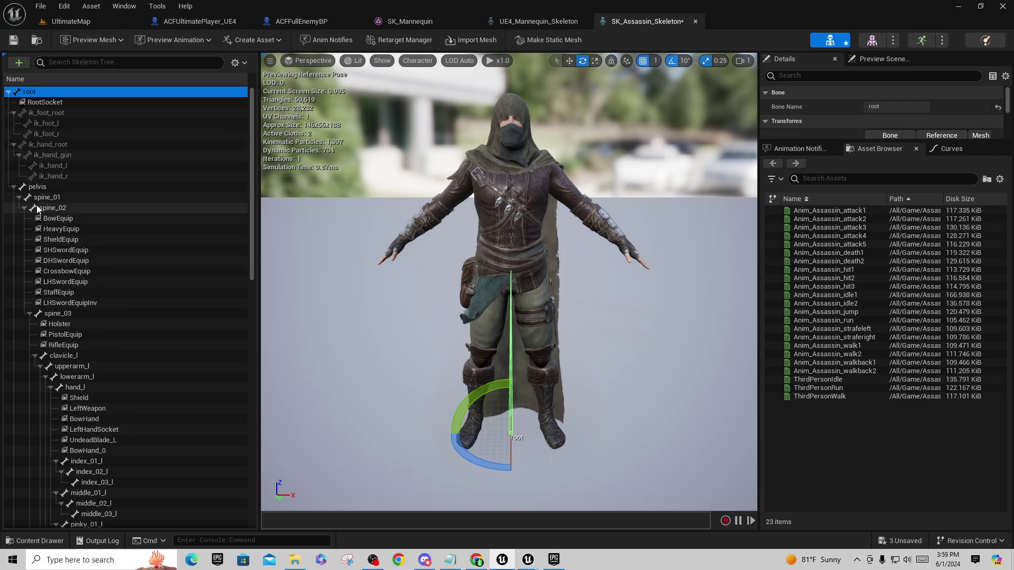
{"action": "scroll", "coordinate": [190, 382], "scroll_direction": "down", "scroll_amount": 3}
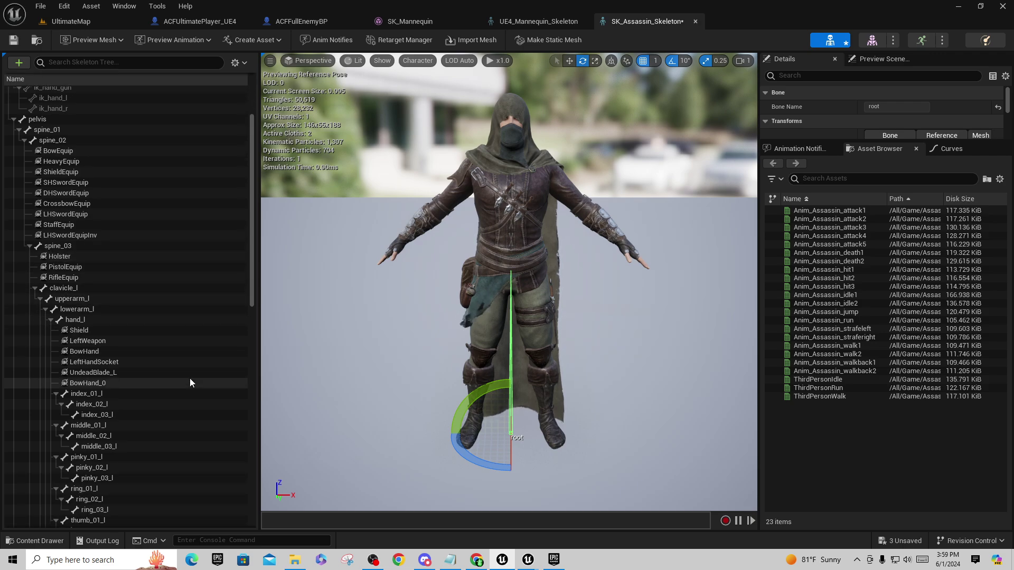
{"action": "scroll", "coordinate": [191, 376], "scroll_direction": "down", "scroll_amount": 20}
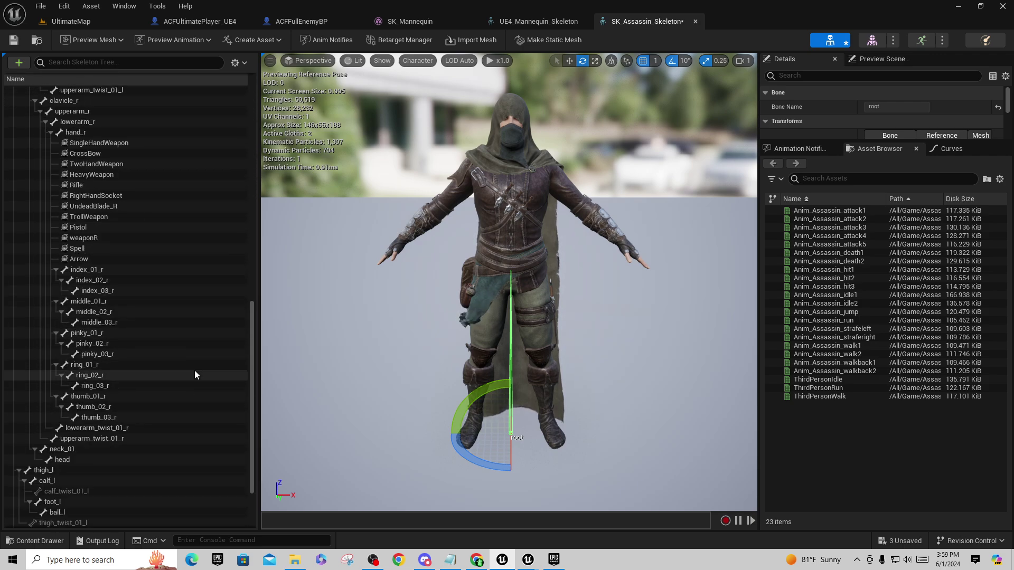
{"action": "scroll", "coordinate": [195, 374], "scroll_direction": "down", "scroll_amount": 4}
{"action": "scroll", "coordinate": [194, 370], "scroll_direction": "up", "scroll_amount": 20}
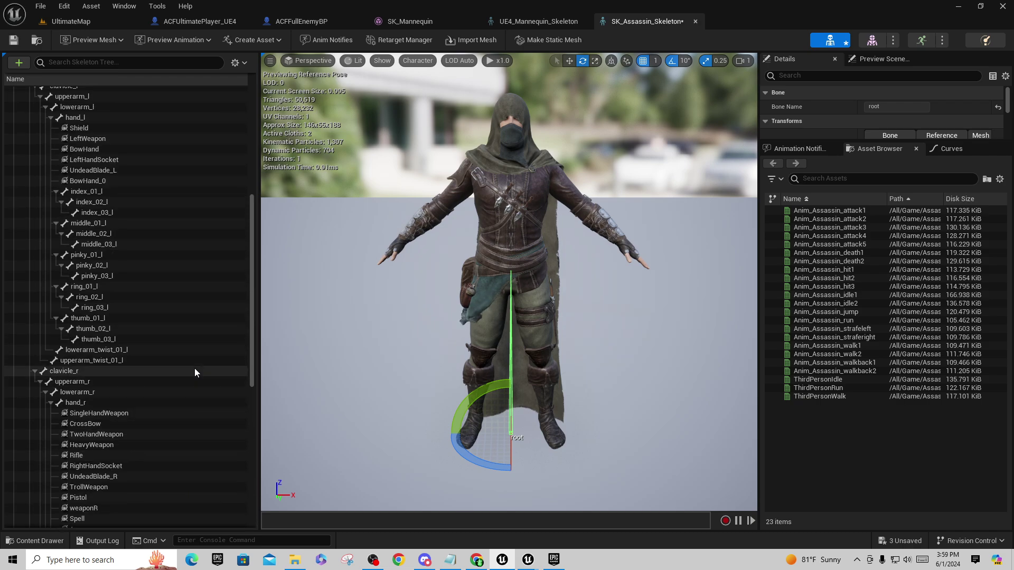
- Save the Assassin skeleton and start a fullscreen play session on UltimateMap
{"action": "left_click", "coordinate": [13, 40]}
{"action": "left_click", "coordinate": [62, 24]}
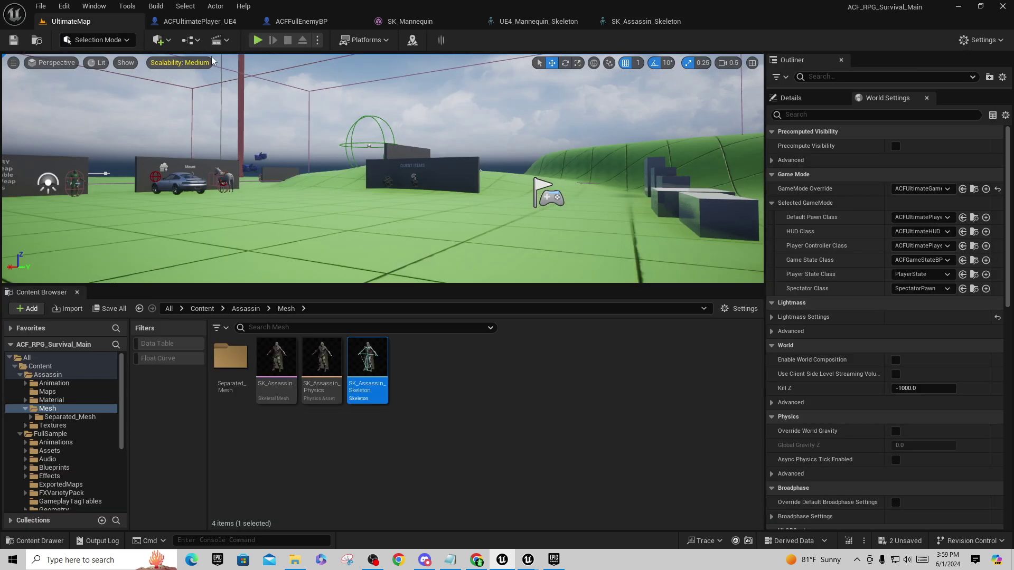
{"action": "left_click", "coordinate": [258, 40]}
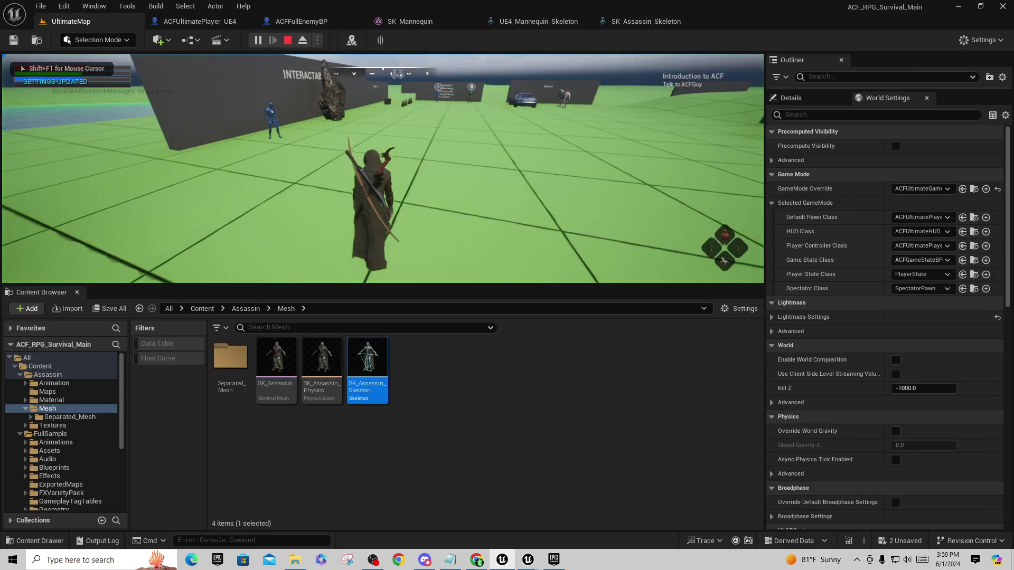
{"action": "key", "text": "F11"}
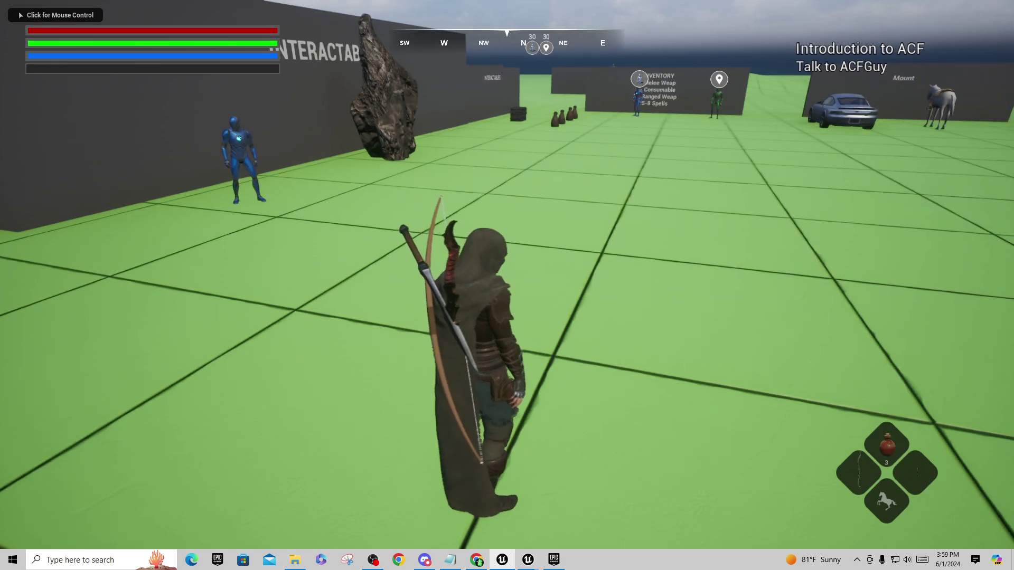
- Draw the Assassin's weapon, perform a two-hit sword combo, then end play
{"action": "key", "text": "1"}
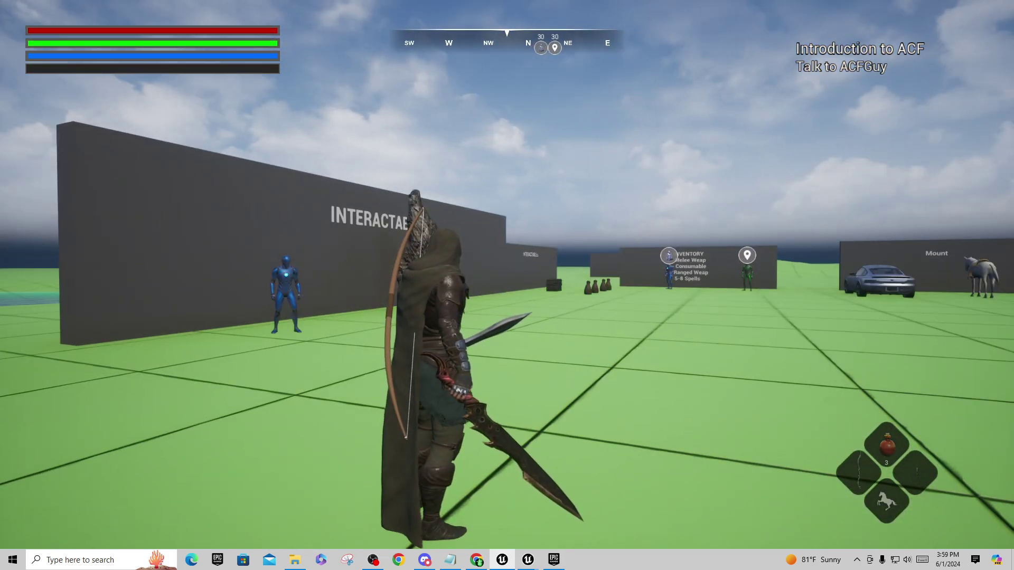
{"action": "left_click", "coordinate": [507, 285]}
{"action": "left_click", "coordinate": [507, 285]}
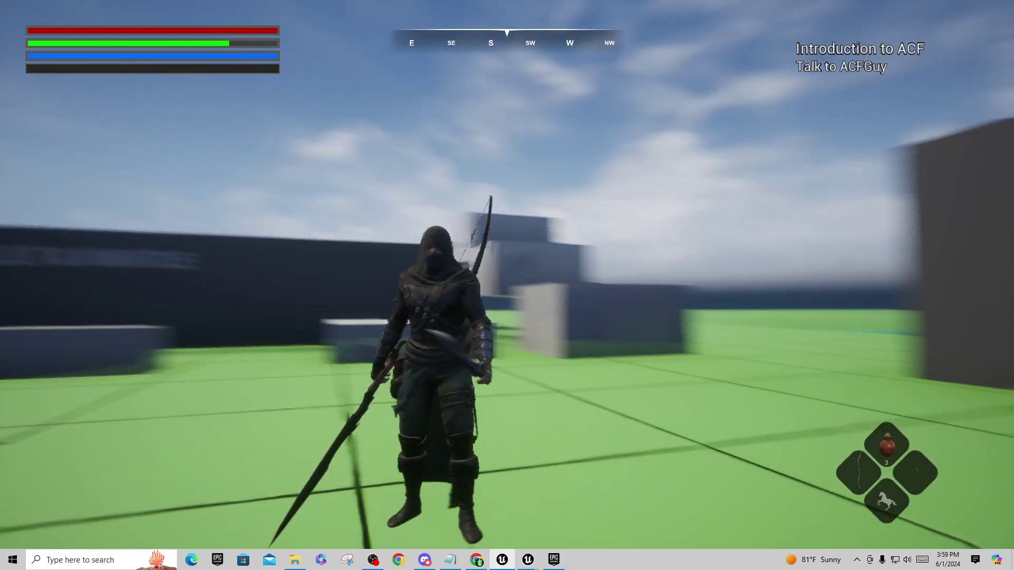
{"action": "key", "text": "Escape"}
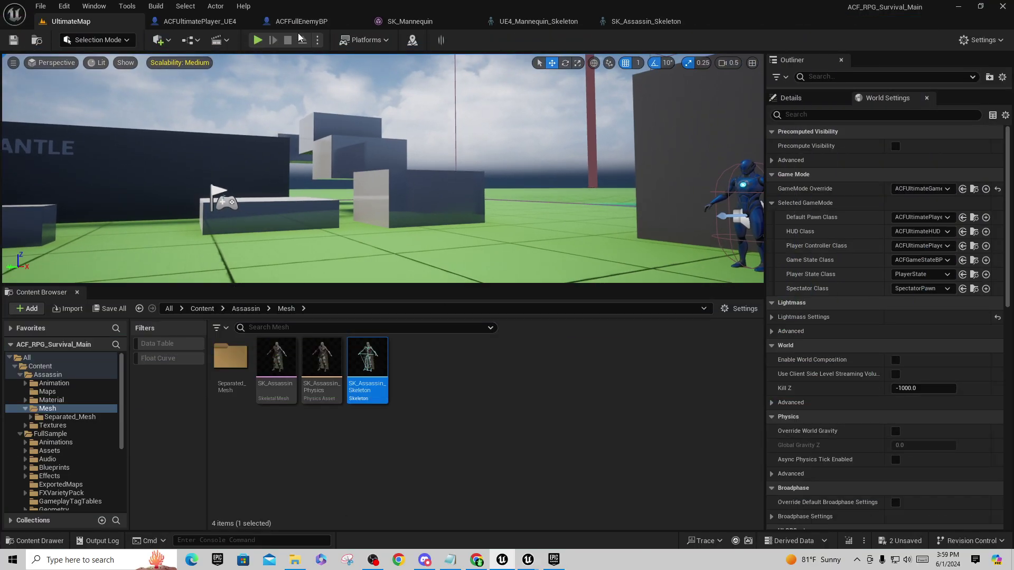
{"action": "left_click", "coordinate": [296, 22]}
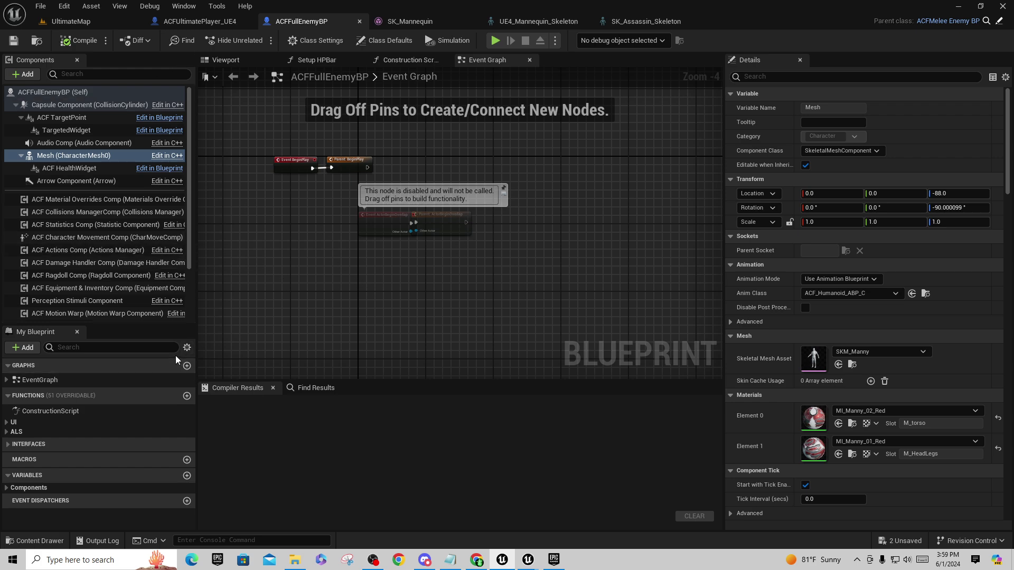
{"action": "mouse_move", "coordinate": [151, 325]}
{"action": "left_mouse_down"}
{"action": "mouse_move", "coordinate": [151, 393]}
{"action": "mouse_move", "coordinate": [151, 345]}
{"action": "left_mouse_up"}
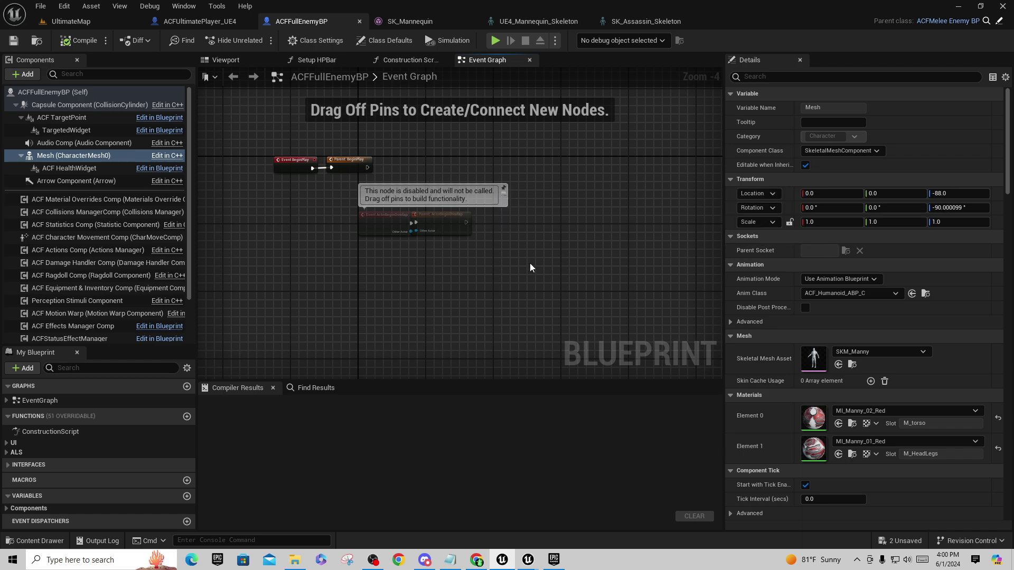
{"action": "left_click", "coordinate": [72, 21]}
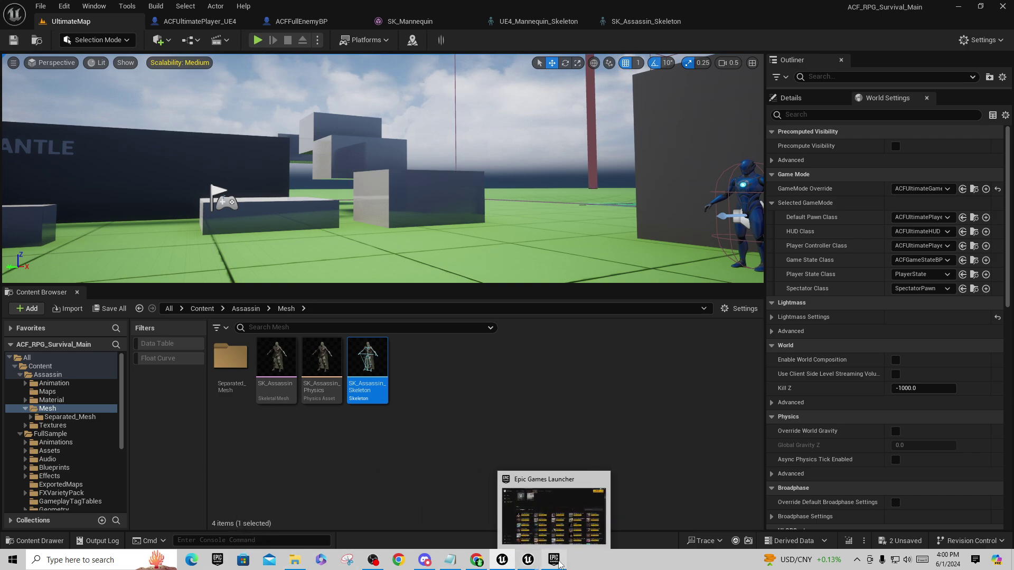
- Search the Epic Games Launcher Vault for 'skele'
{"action": "left_click", "coordinate": [560, 561]}
{"action": "scroll", "coordinate": [626, 469], "scroll_direction": "down", "scroll_amount": 2}
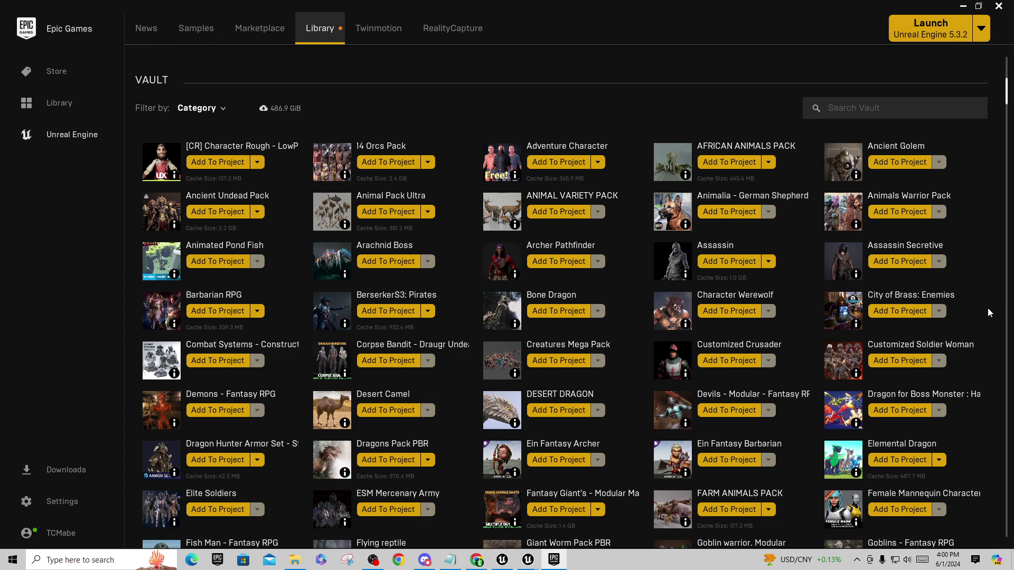
{"action": "scroll", "coordinate": [982, 338], "scroll_direction": "down", "scroll_amount": 5}
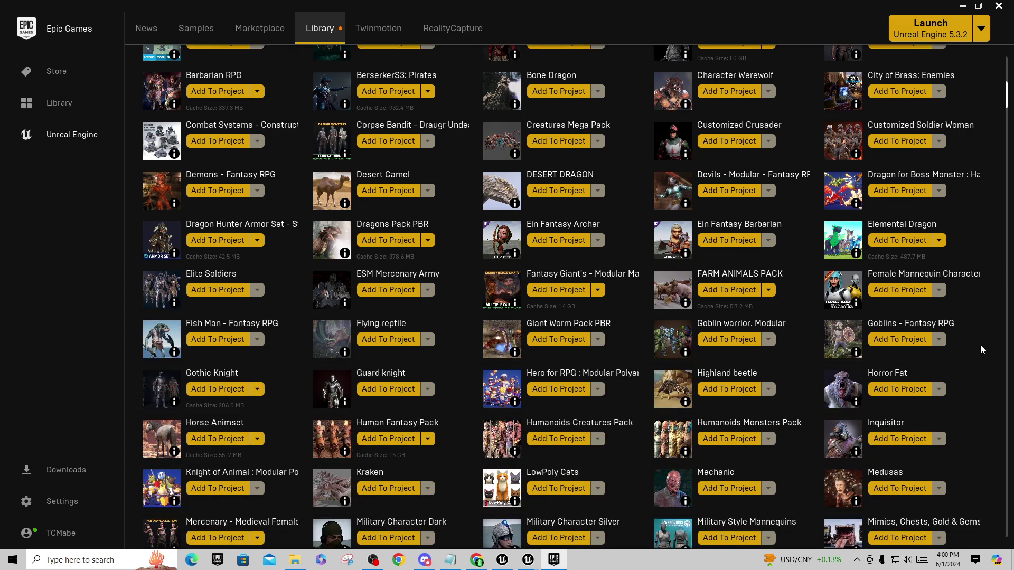
{"action": "scroll", "coordinate": [980, 344], "scroll_direction": "up", "scroll_amount": 5}
{"action": "left_click", "coordinate": [879, 150]}
{"action": "type", "text": "skelet"}
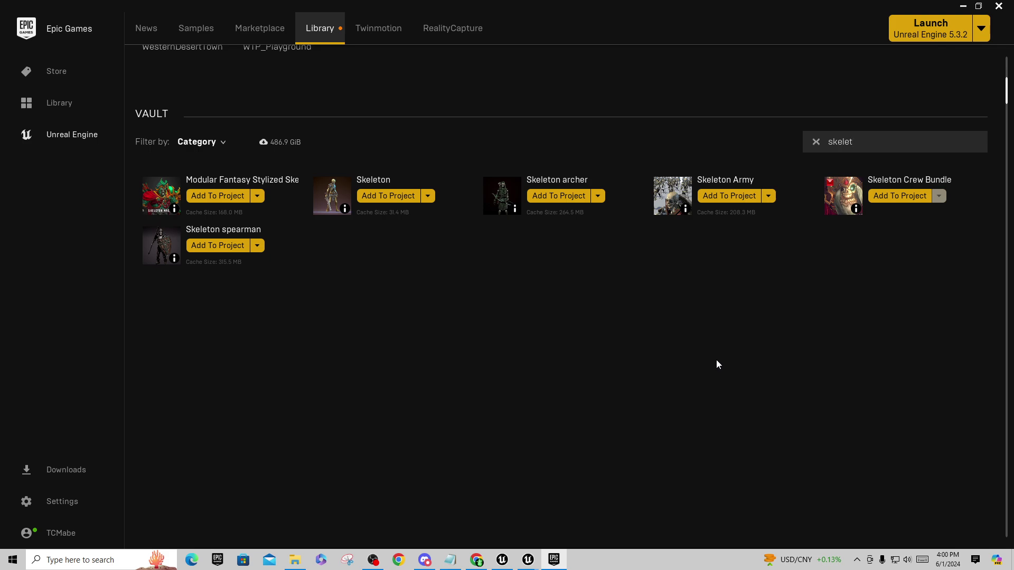
- Add Skeleton Army to the ACF_RPG_Survival project, then minimize the launcher
{"action": "left_click", "coordinate": [728, 196]}
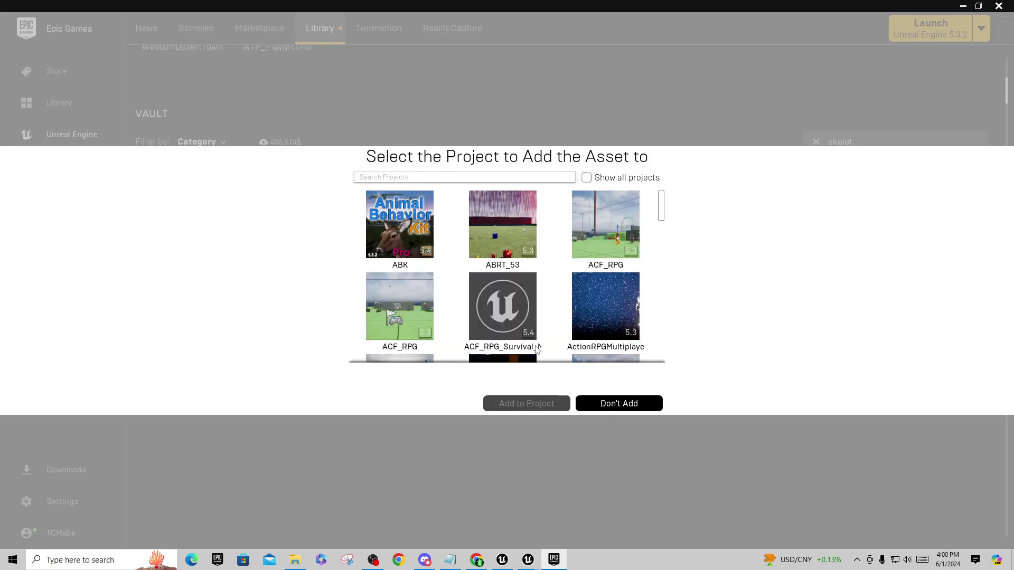
{"action": "left_click", "coordinate": [501, 310]}
{"action": "left_click", "coordinate": [527, 400]}
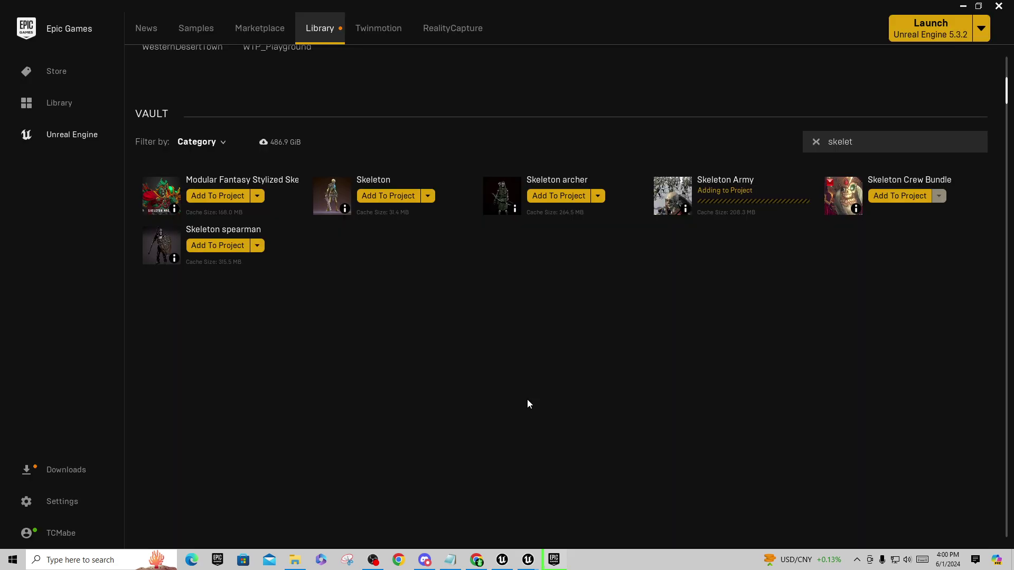
{"action": "left_click", "coordinate": [963, 6]}
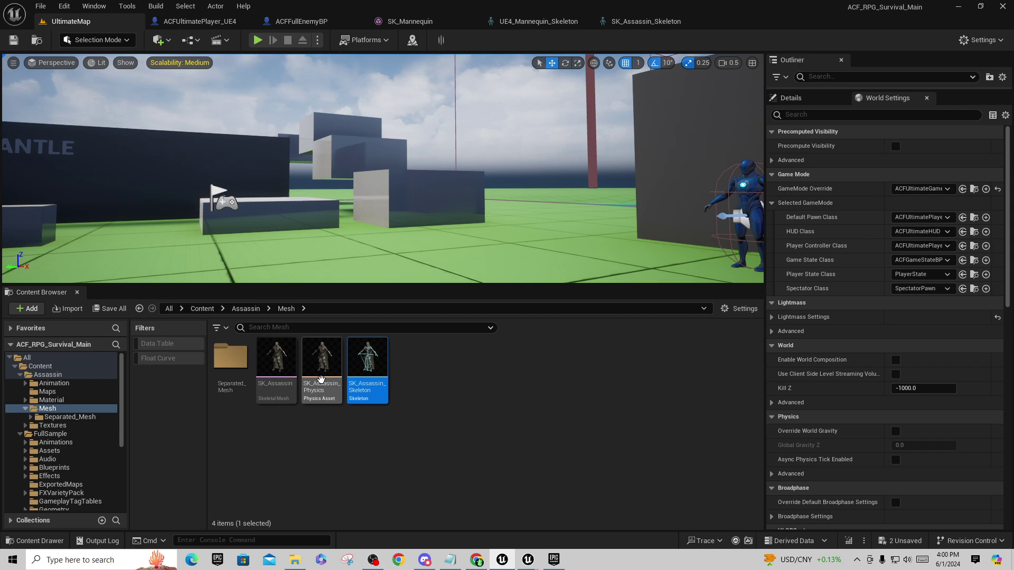
- In ACFUltimatePlayer_UE4's Event Graph, box-select the 'Needed to use Runtime Retargeting' comment and its nodes
{"action": "left_click", "coordinate": [191, 24]}
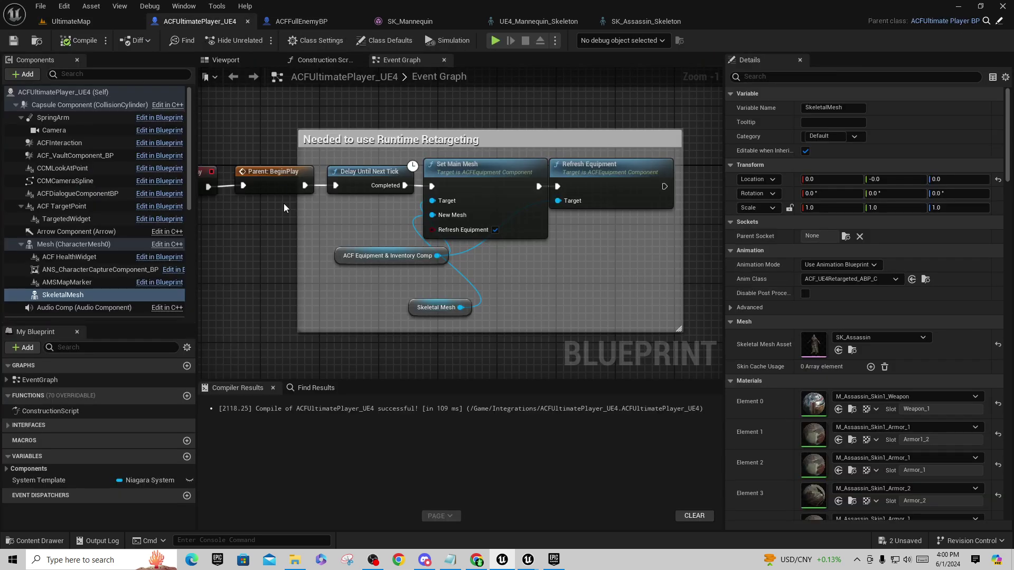
{"action": "right_click_drag", "start_coordinate": [261, 258], "coordinate": [334, 240]}
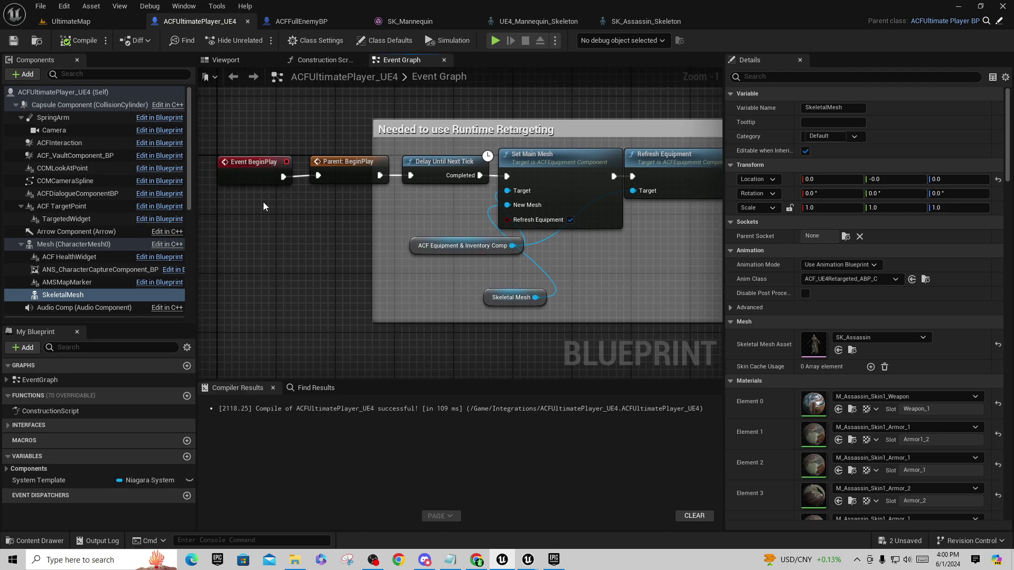
{"action": "scroll", "coordinate": [263, 206], "scroll_direction": "down", "scroll_amount": 1}
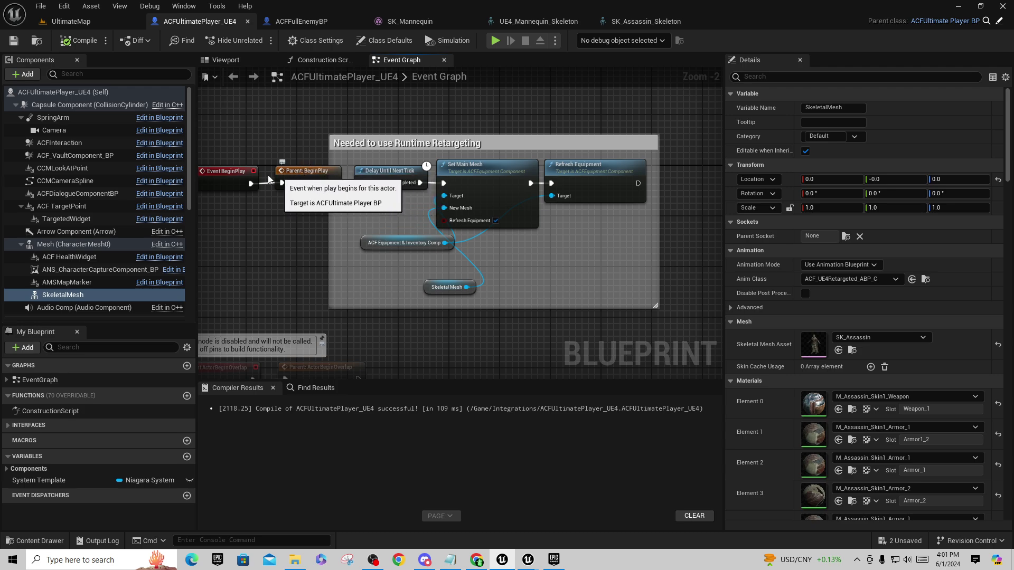
{"action": "right_click", "coordinate": [223, 174]}
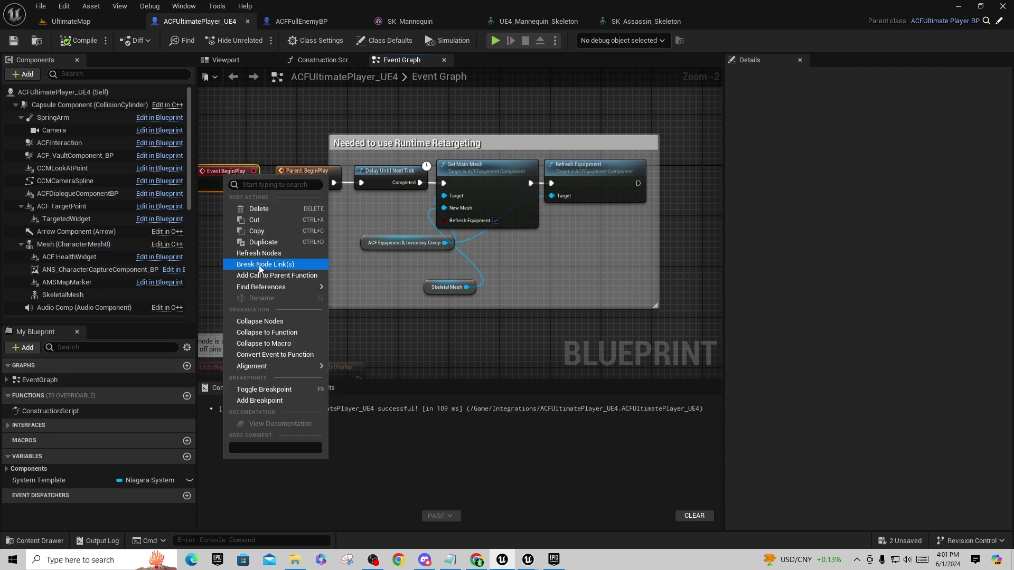
{"action": "left_click", "coordinate": [271, 146]}
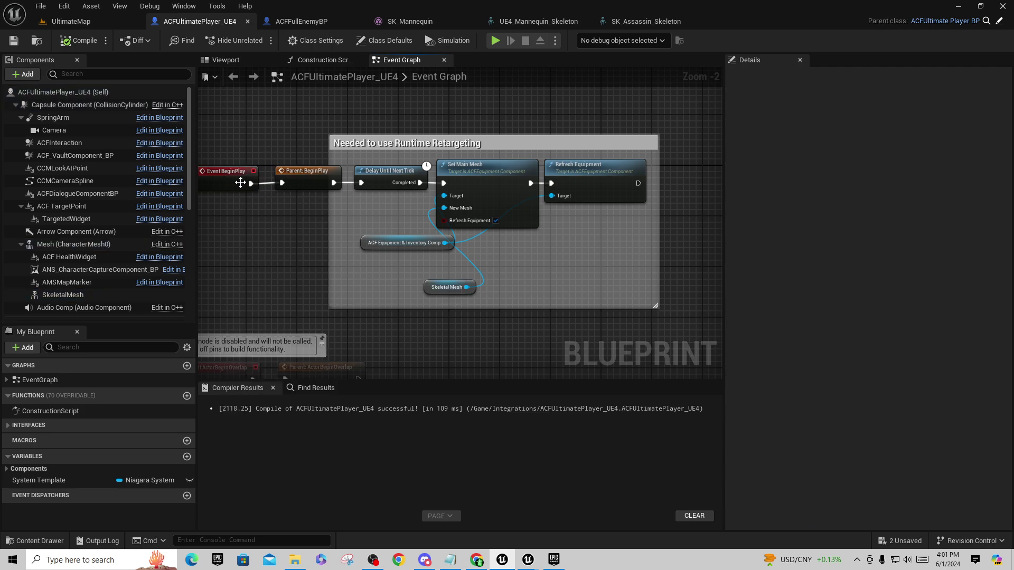
{"action": "left_click_drag", "start_coordinate": [296, 141], "coordinate": [675, 318]}
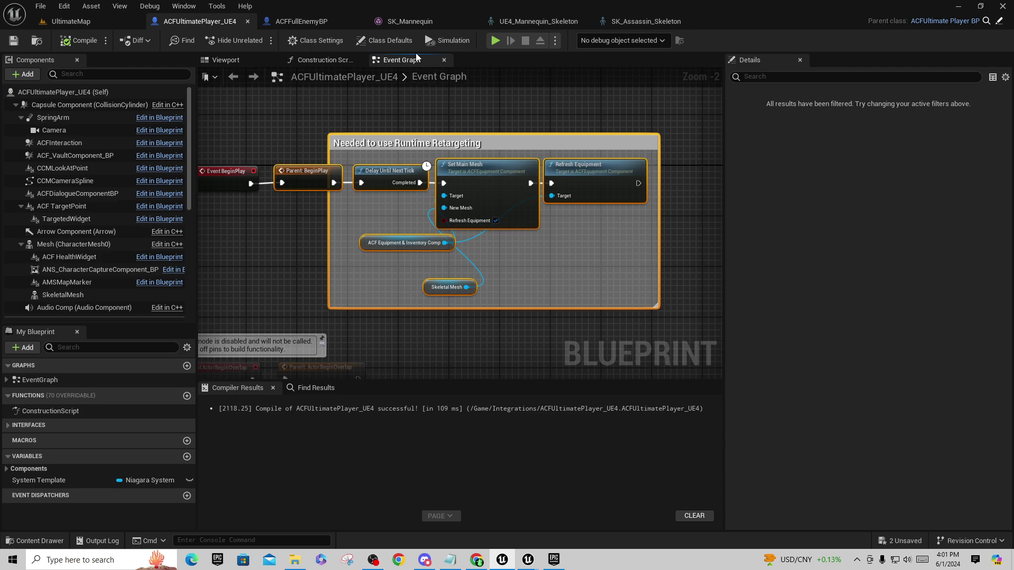
- In ACFFullEnemyBP, delete the Parent: BeginPlay node and move the disabled overlap nodes lower
{"action": "left_click", "coordinate": [291, 21]}
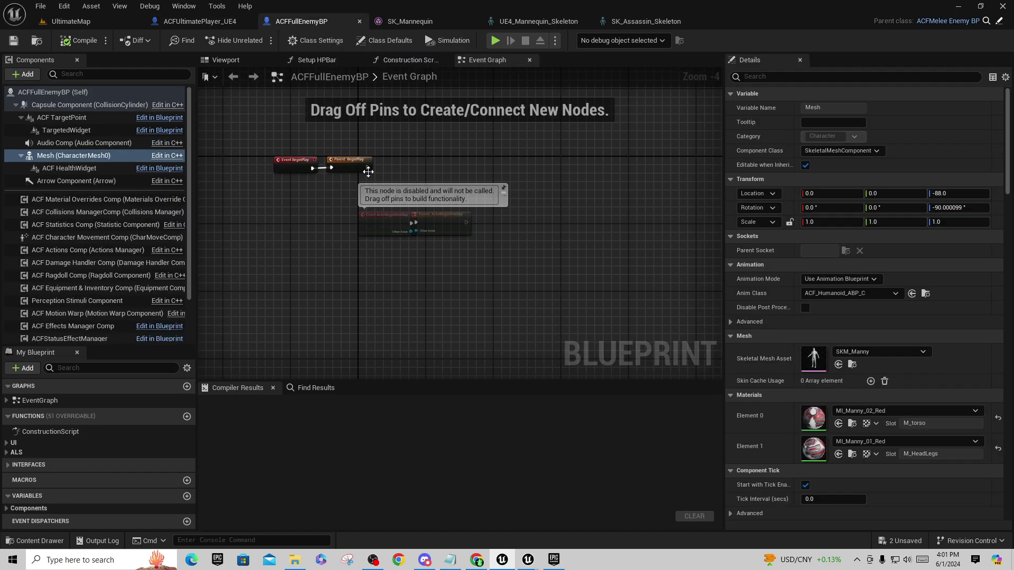
{"action": "right_click", "coordinate": [397, 147]}
{"action": "key", "text": "Escape"}
{"action": "left_click", "coordinate": [373, 168]}
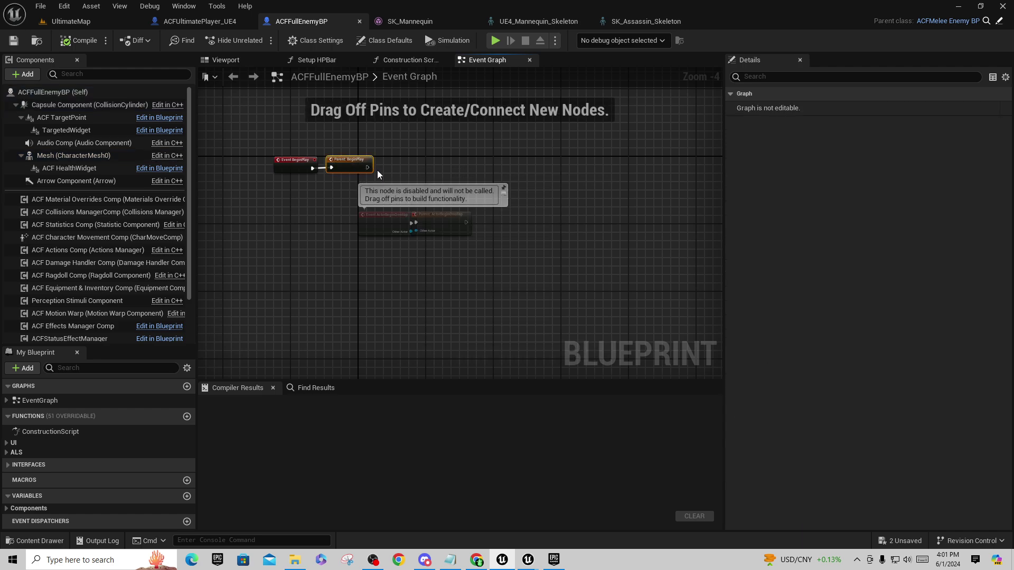
{"action": "key", "text": "Delete"}
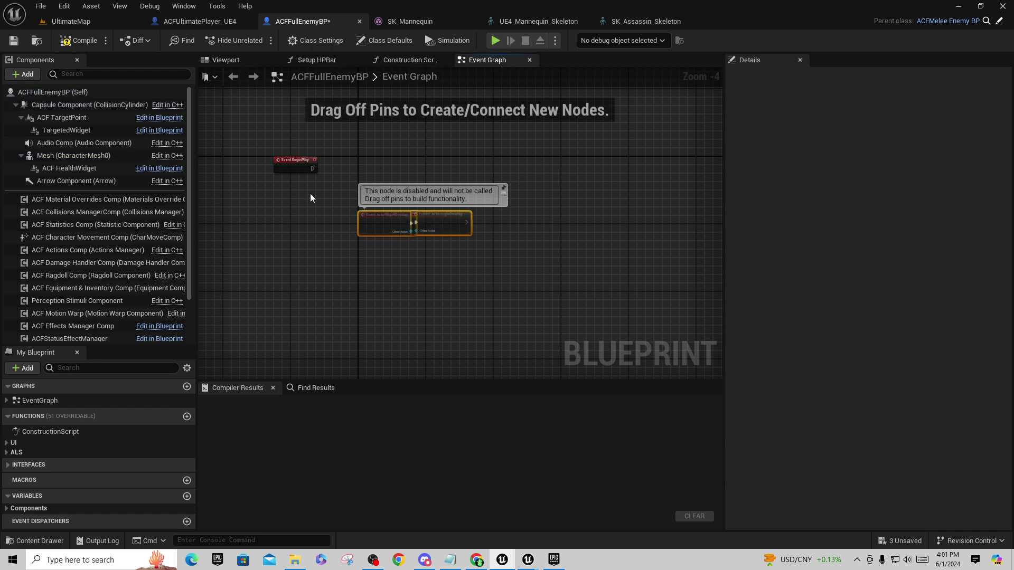
{"action": "left_click", "coordinate": [389, 222]}
{"action": "left_click_drag", "start_coordinate": [389, 226], "coordinate": [279, 344]}
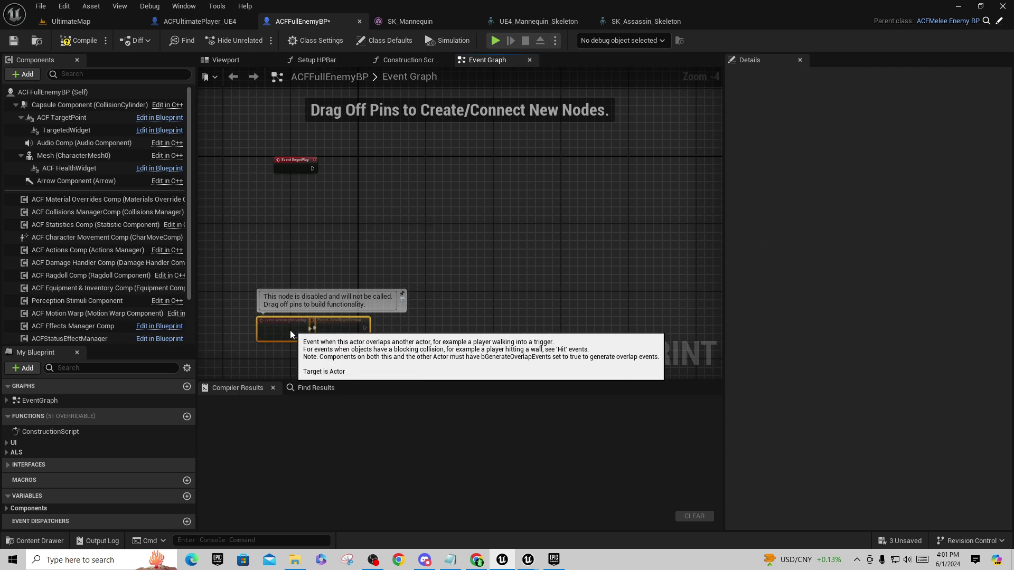
{"action": "left_click", "coordinate": [376, 163]}
- Paste the runtime-retargeting node group and wire Event BeginPlay into it
{"action": "key", "text": "ctrl+v"}
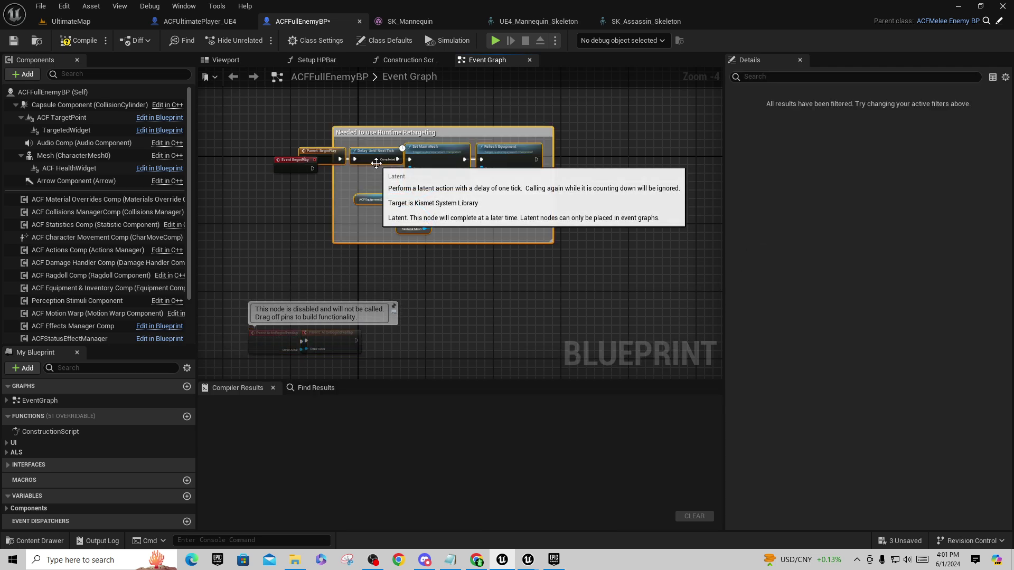
{"action": "left_click_drag", "start_coordinate": [313, 168], "coordinate": [338, 171]}
{"action": "left_click_drag", "start_coordinate": [425, 147], "coordinate": [433, 133]}
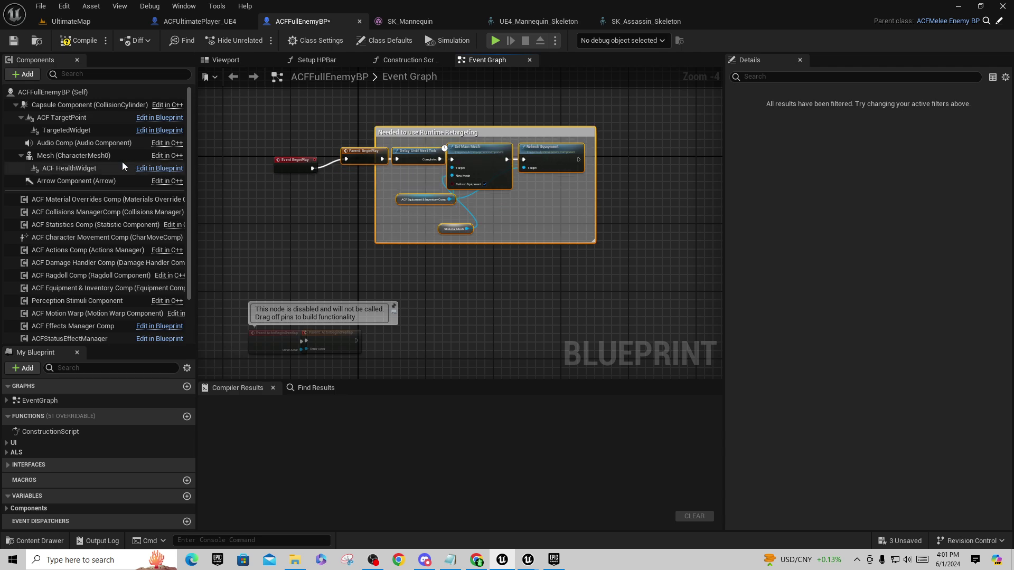
{"action": "left_click", "coordinate": [65, 156]}
{"action": "scroll", "coordinate": [67, 153], "scroll_direction": "down", "scroll_amount": 3}
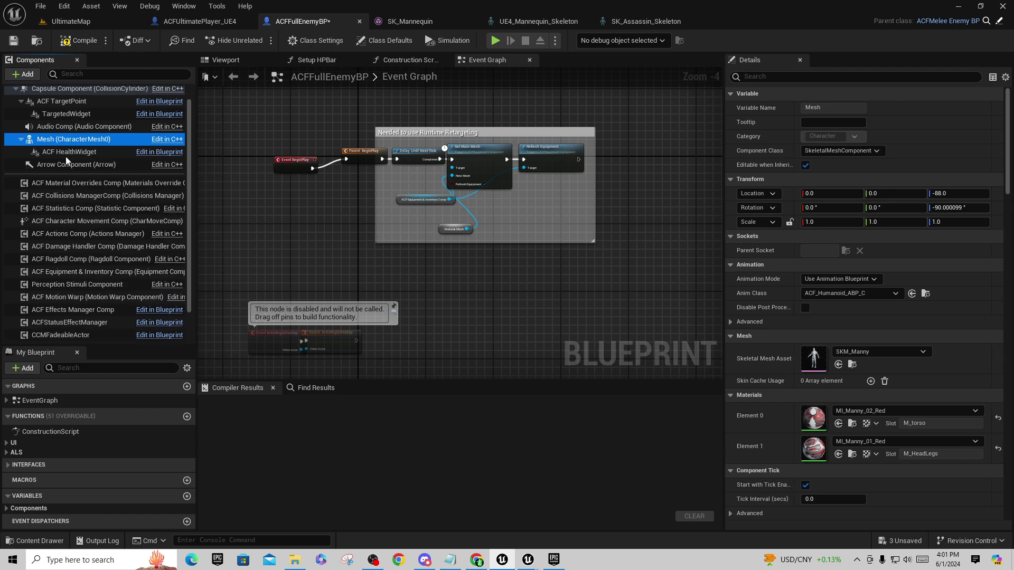
- Add a Skeletal Mesh component renamed NPC_Mesh, then compile ACFFullEnemyBP
{"action": "scroll", "coordinate": [67, 150], "scroll_direction": "up", "scroll_amount": 2}
{"action": "left_click", "coordinate": [24, 74]}
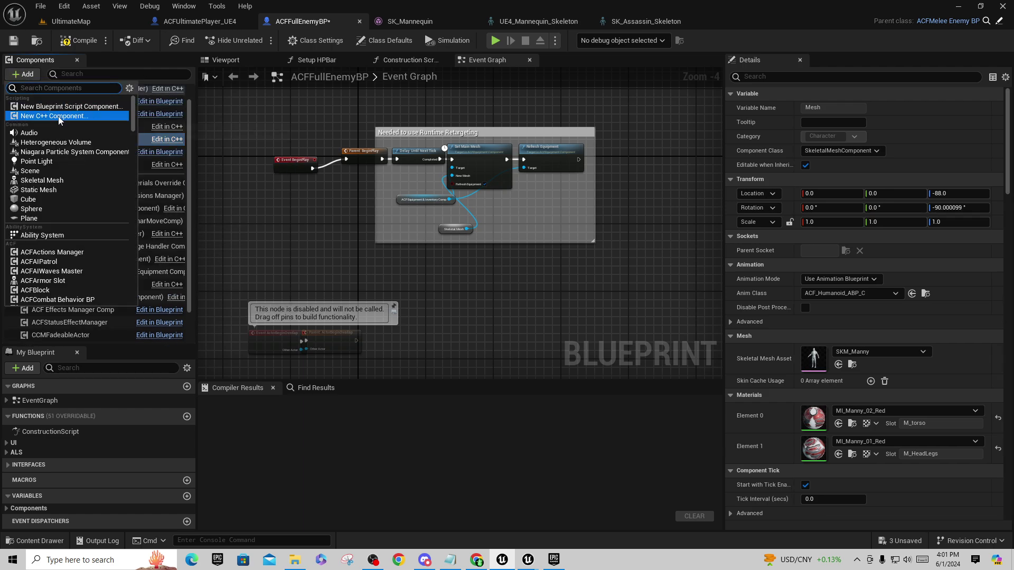
{"action": "type", "text": "Skelet"}
{"action": "key", "text": "Return"}
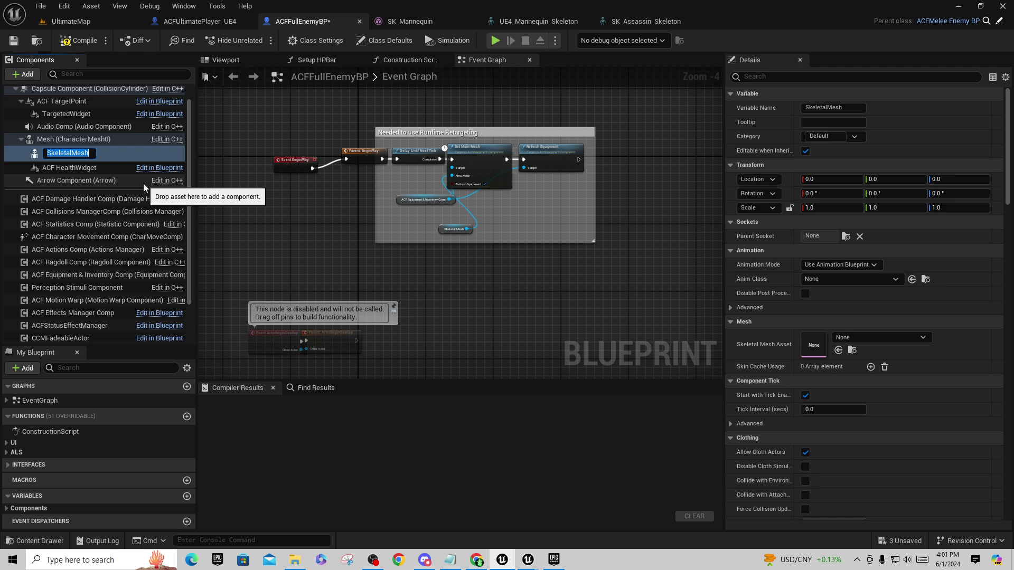
{"action": "key", "text": "BackSpace"}
{"action": "type", "text": "NPC_Mesh"}
{"action": "key", "text": "Return"}
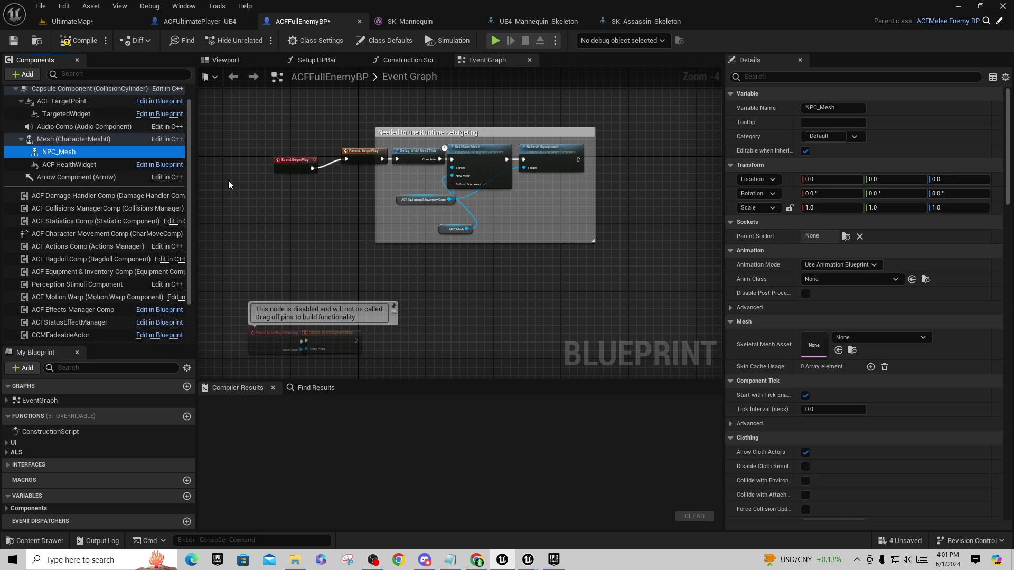
{"action": "left_click", "coordinate": [77, 44]}
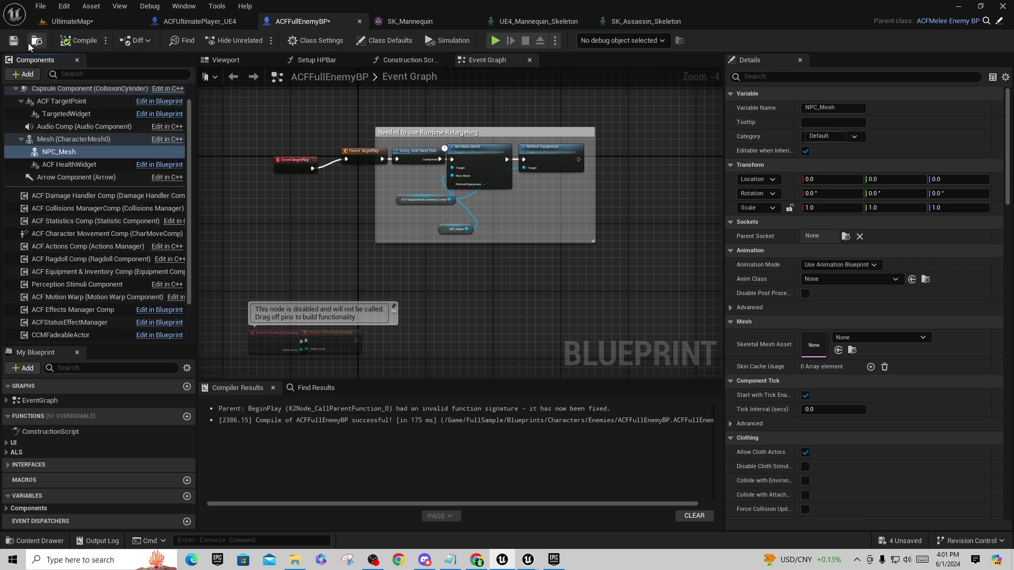